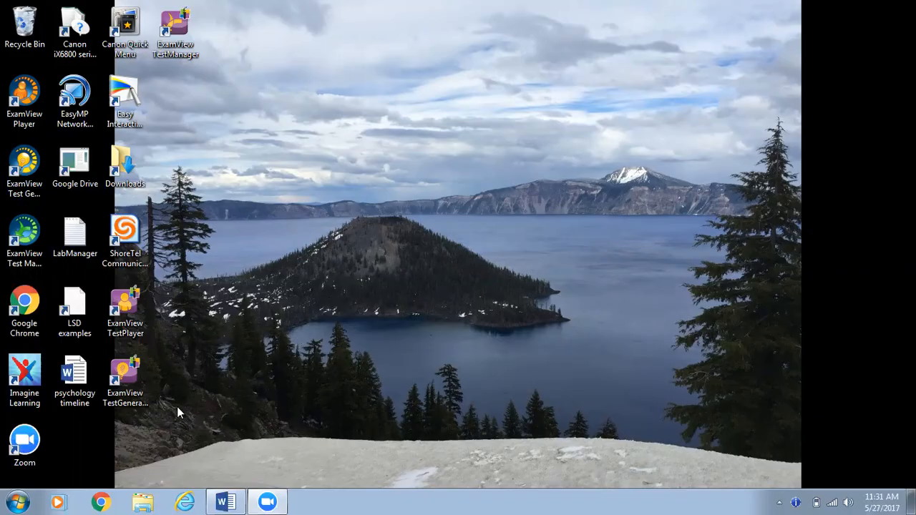
left_click(101, 502)
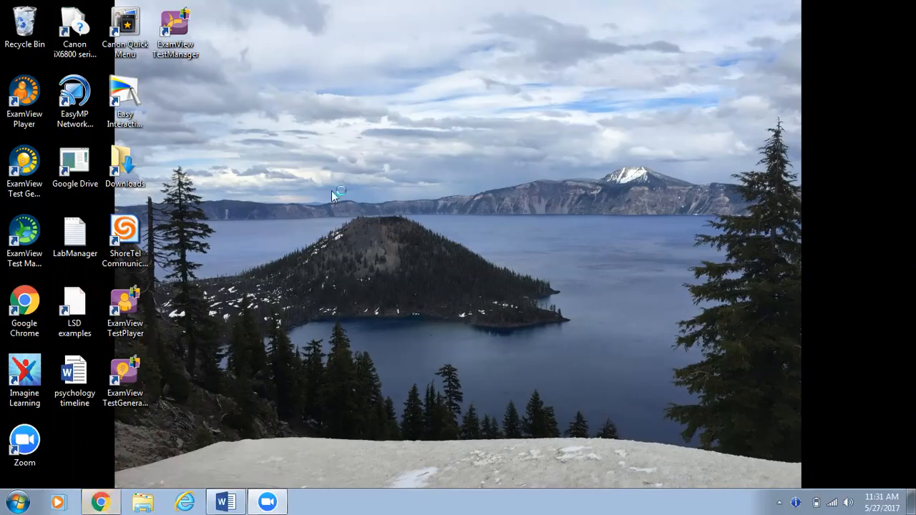
left_click(101, 504)
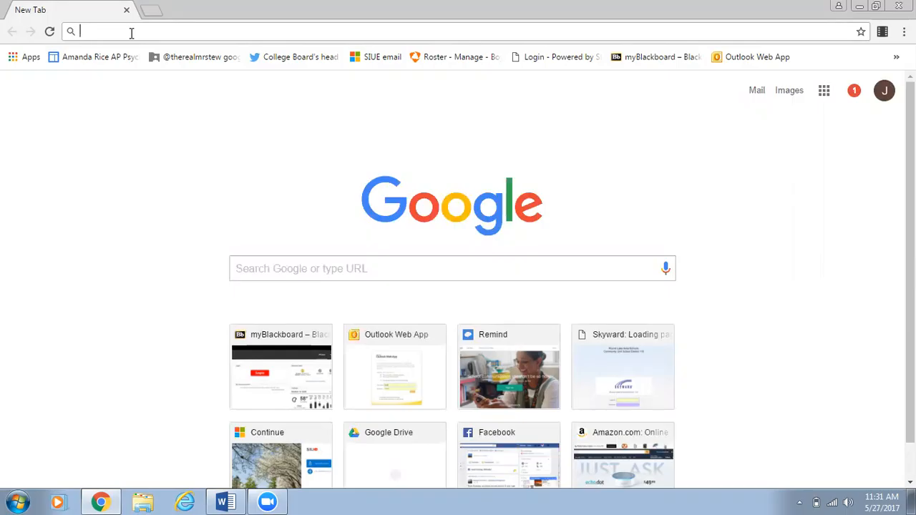
left_click(131, 32)
type("www.")
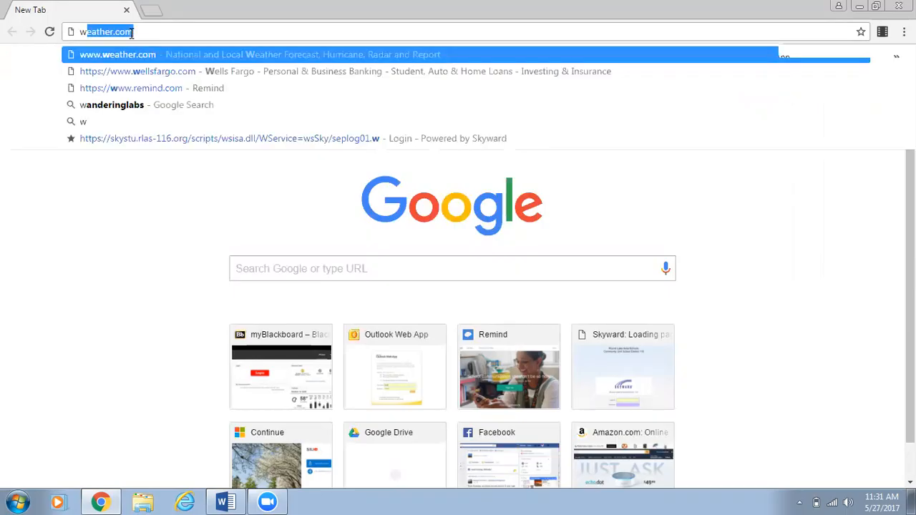
type("getkaho")
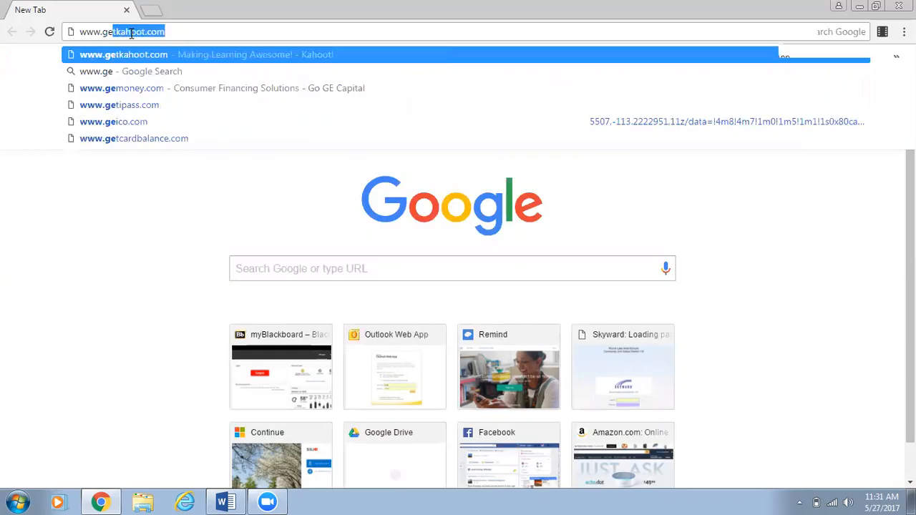
type("ot.com")
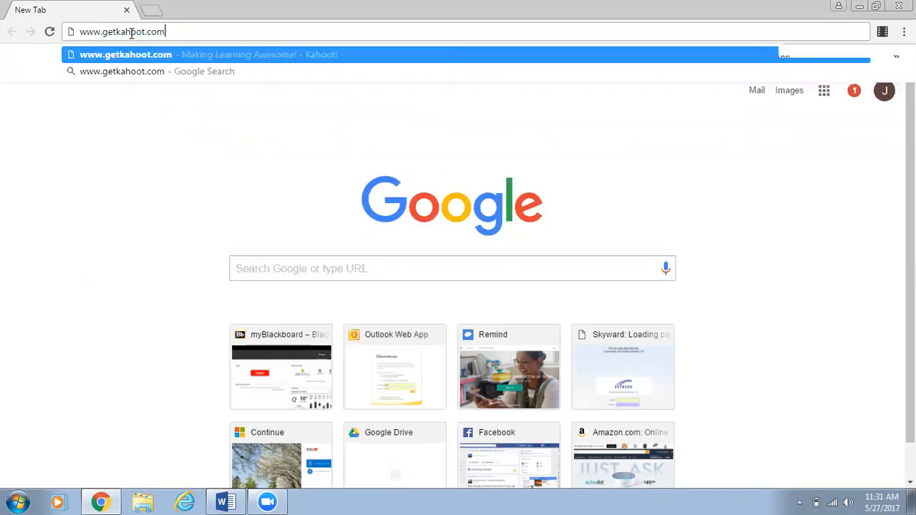
key("Return")
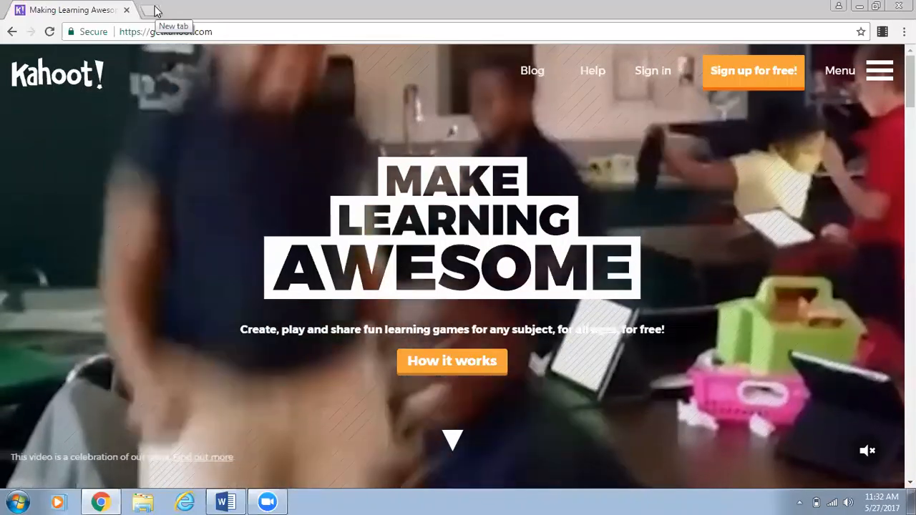
left_click(156, 10)
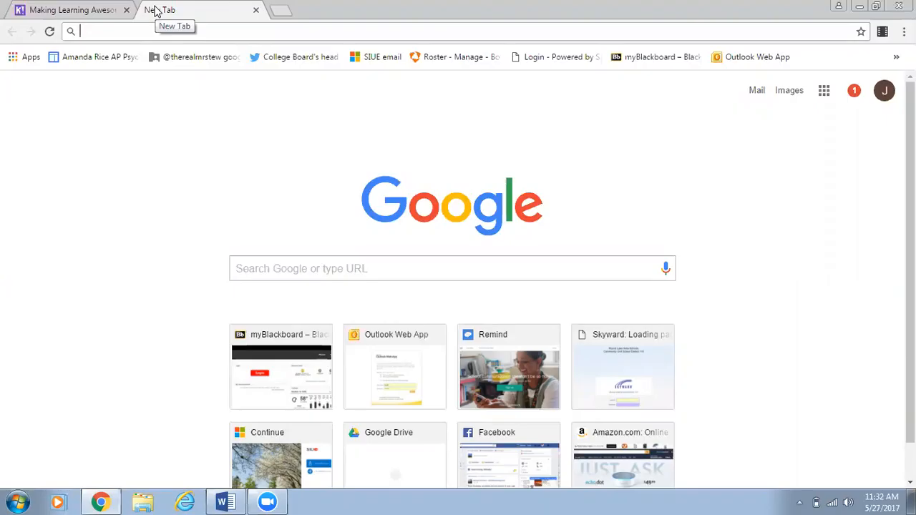
type("www.k")
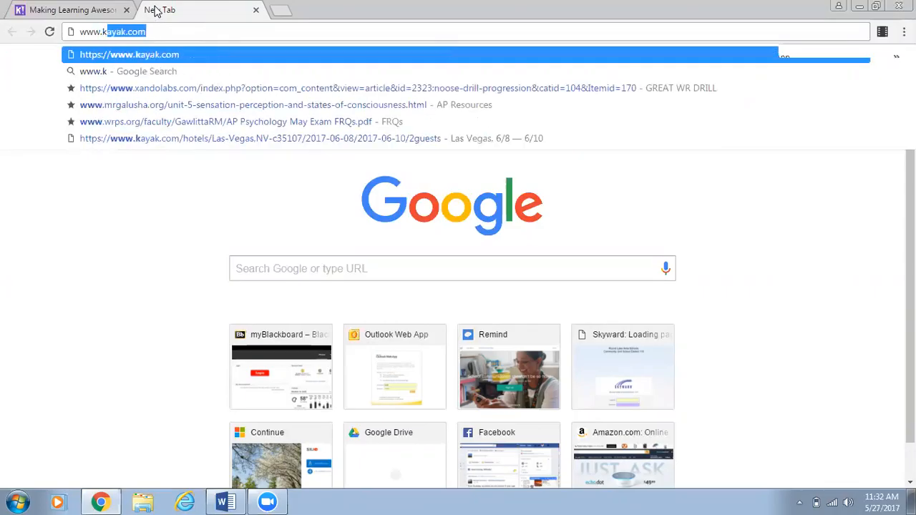
type("ahoot.it")
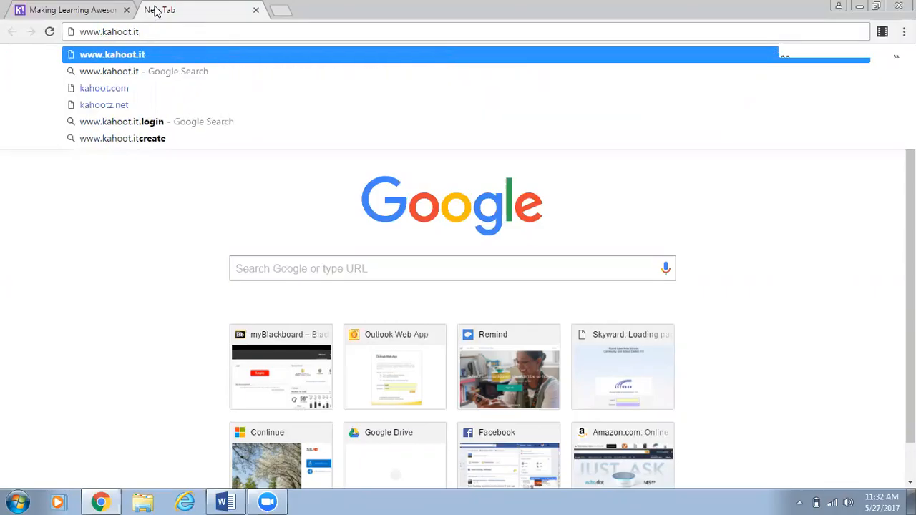
key("Return")
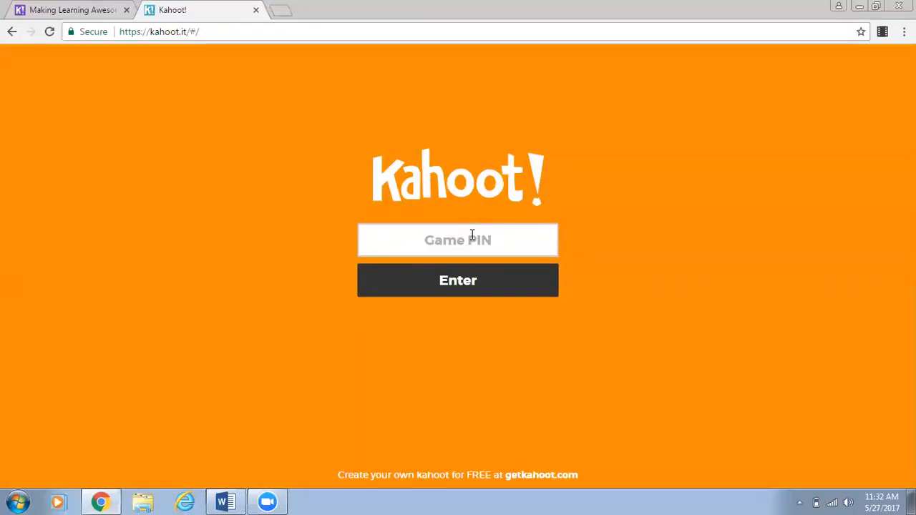
left_click(472, 235)
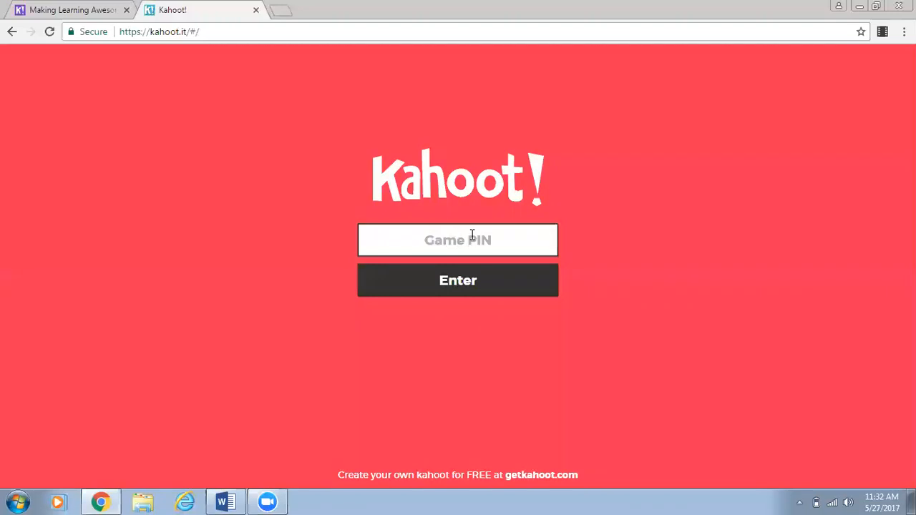
Step: Return to the getkahoot.com page, sign in to the account, and open the list of its own kahoots
left_click(41, 7)
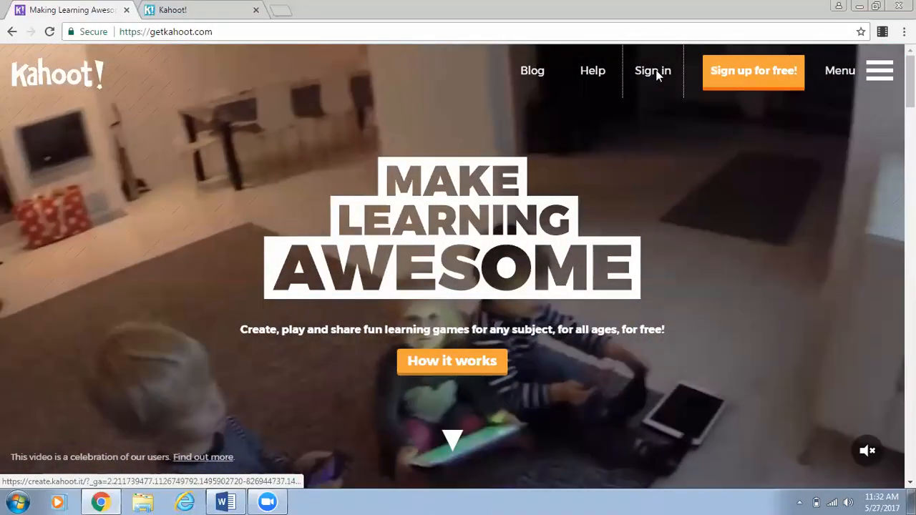
left_click(653, 71)
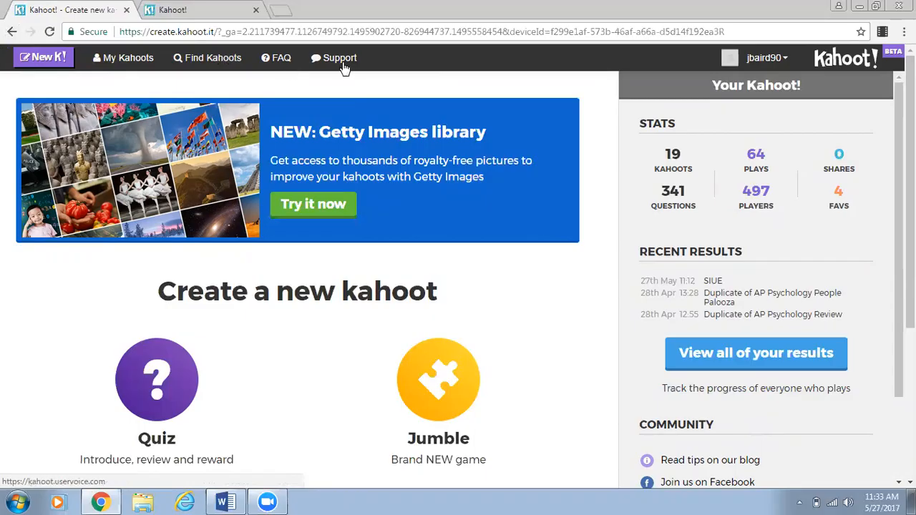
left_click(122, 60)
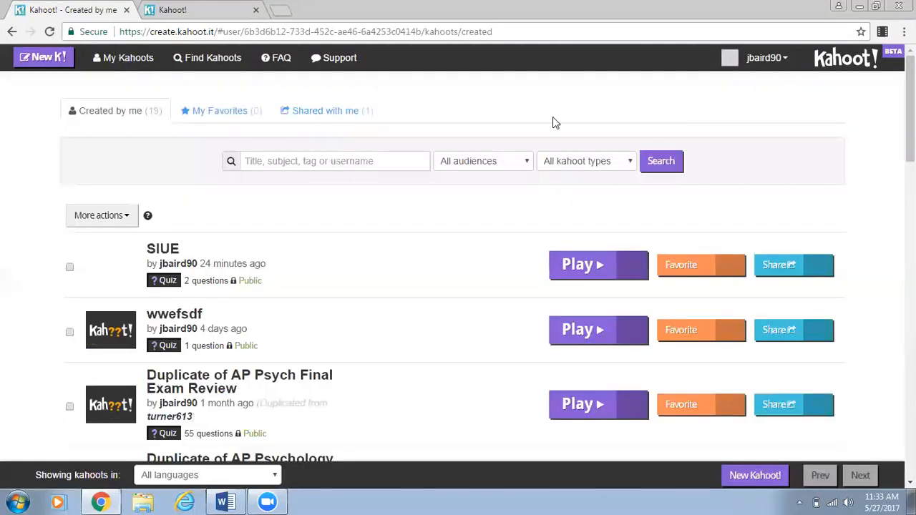
Step: Look through the list of kahoots created by the account and return to its beginning
mouse_move(199, 251)
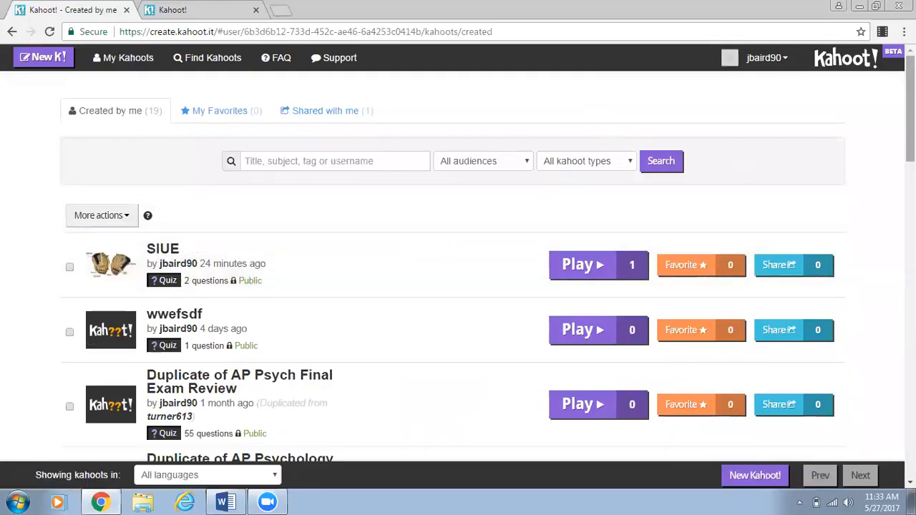
scroll(526, 215, "down", 2)
scroll(455, 272, "down", 2)
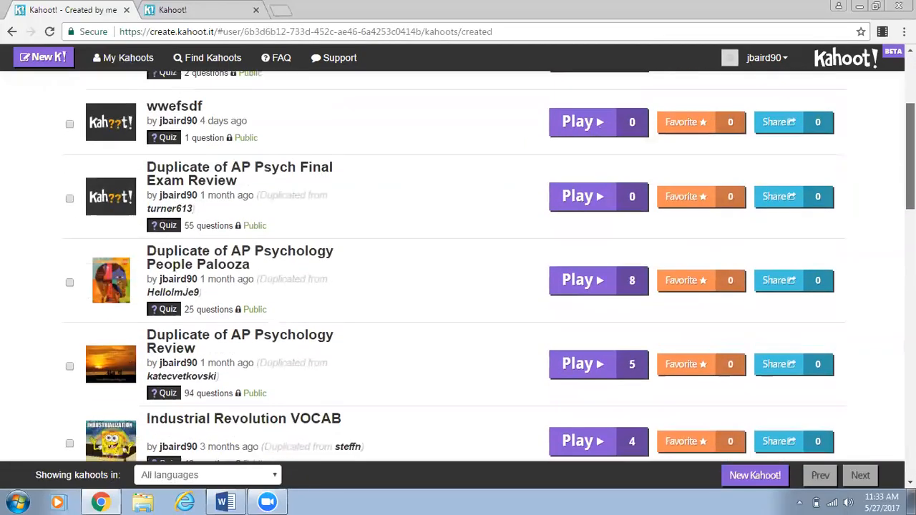
scroll(458, 269, "down", 7)
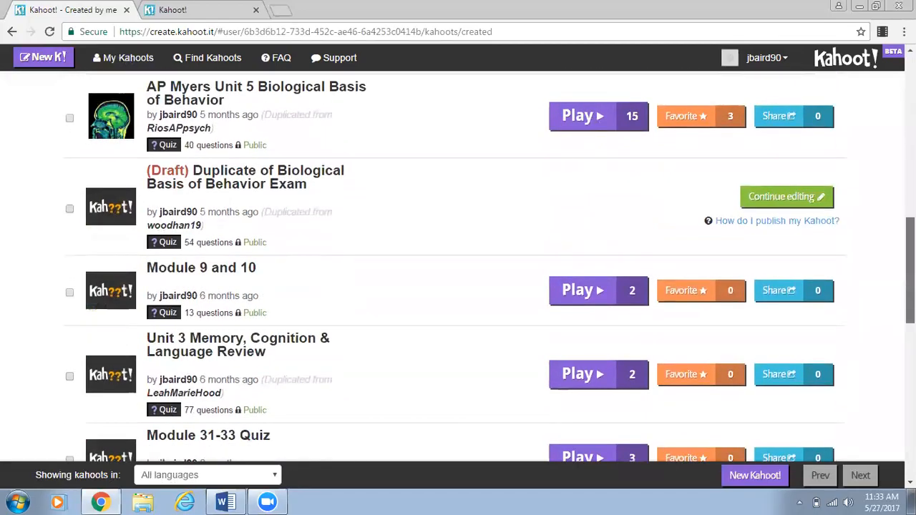
left_click_drag(910, 270, 910, 109)
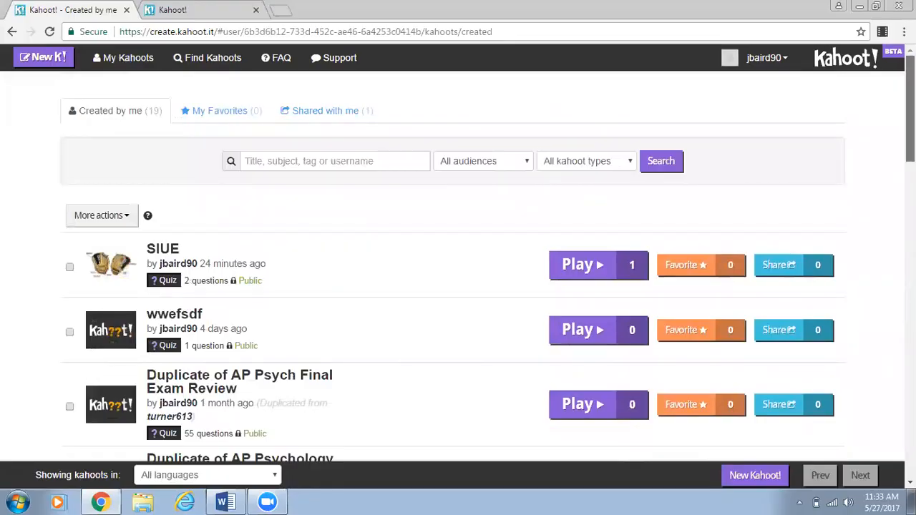
Step: Search the public kahoots for "baseball"
left_click(192, 63)
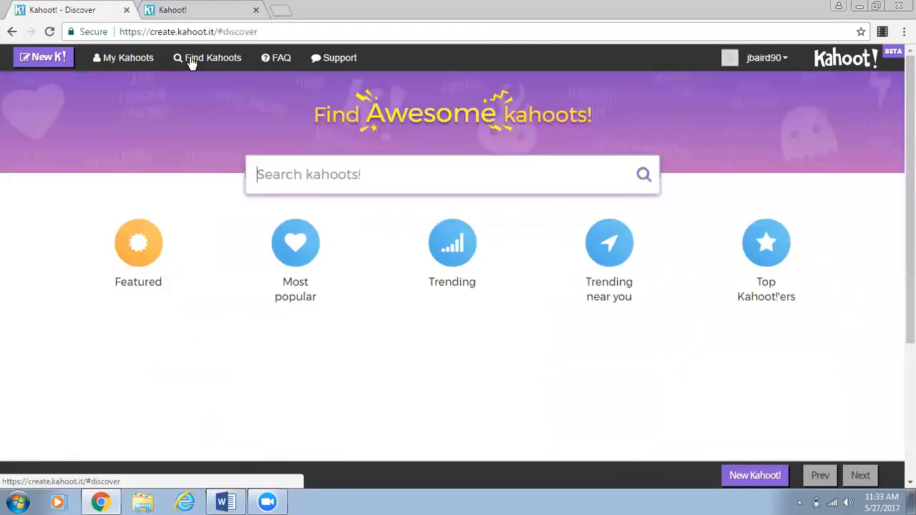
left_click(383, 180)
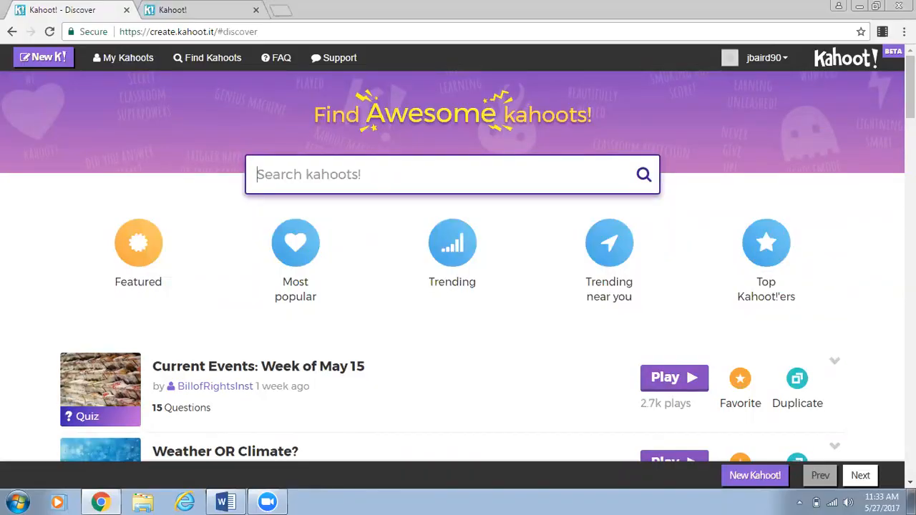
type("baseball")
key("Return")
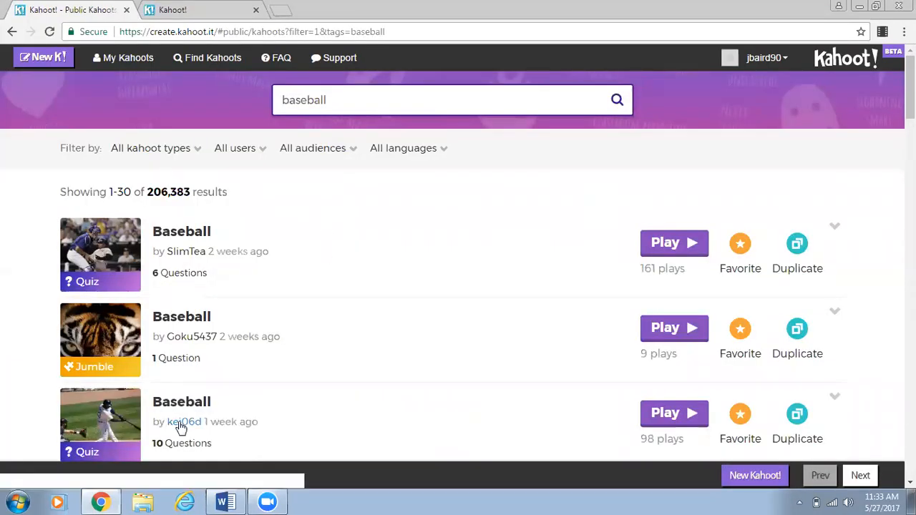
Step: Preview the question list of the 10-question Baseball quiz in the search results
left_click_drag(910, 89, 910, 94)
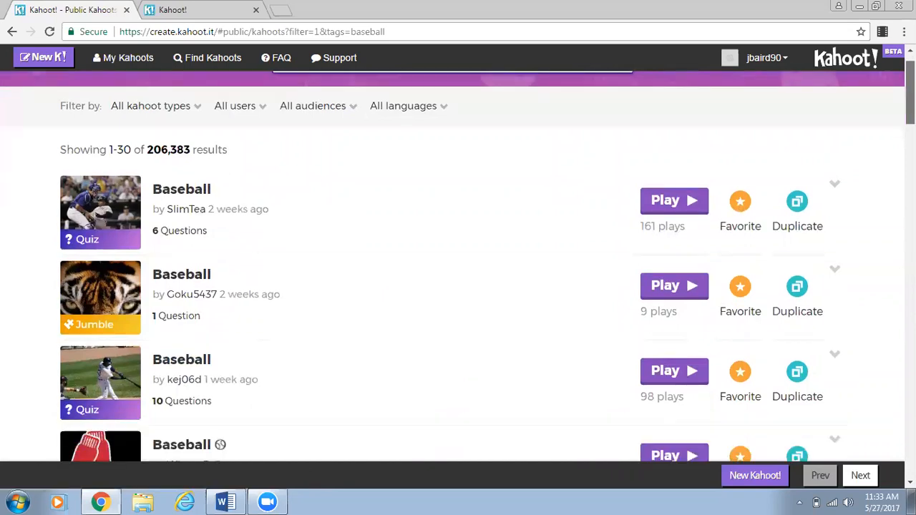
left_click(665, 376)
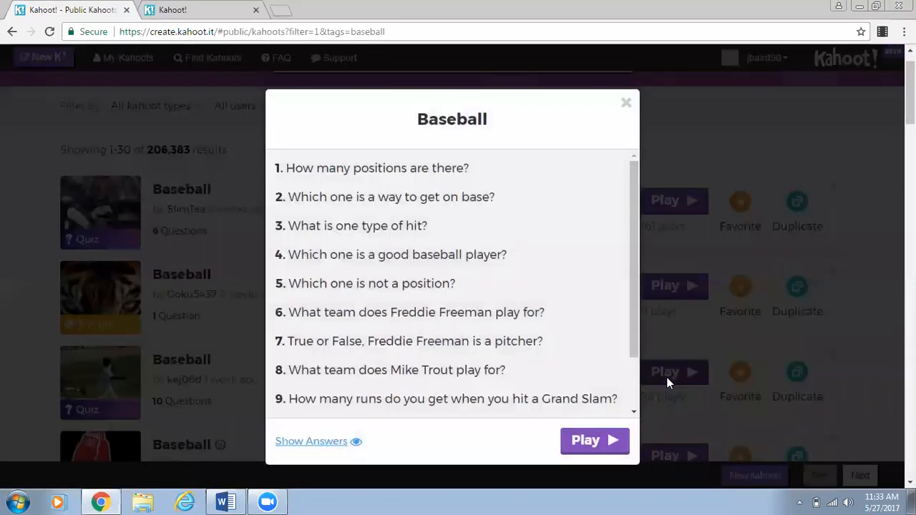
left_click_drag(633, 204, 629, 284)
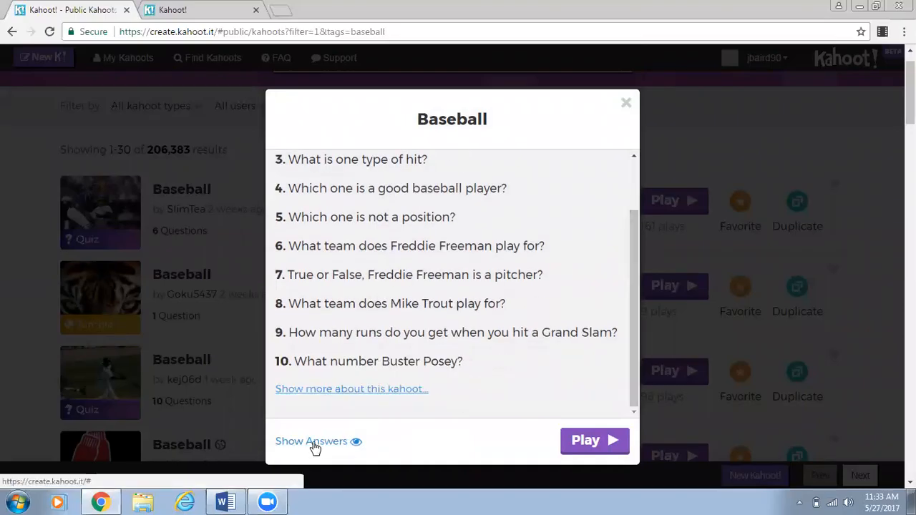
Step: Launch the Baseball quiz to view its Classic and Team mode options, and close the game page and question preview
left_click(607, 445)
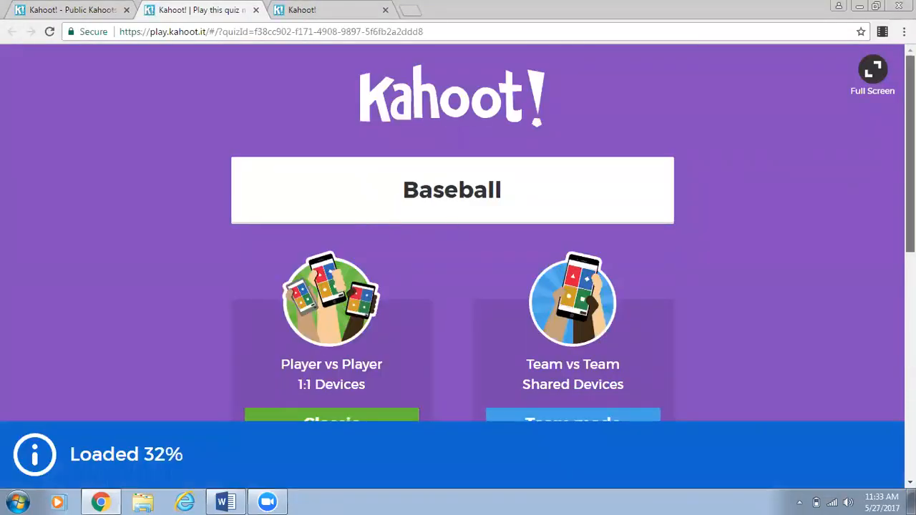
scroll(452, 228, "down", 1)
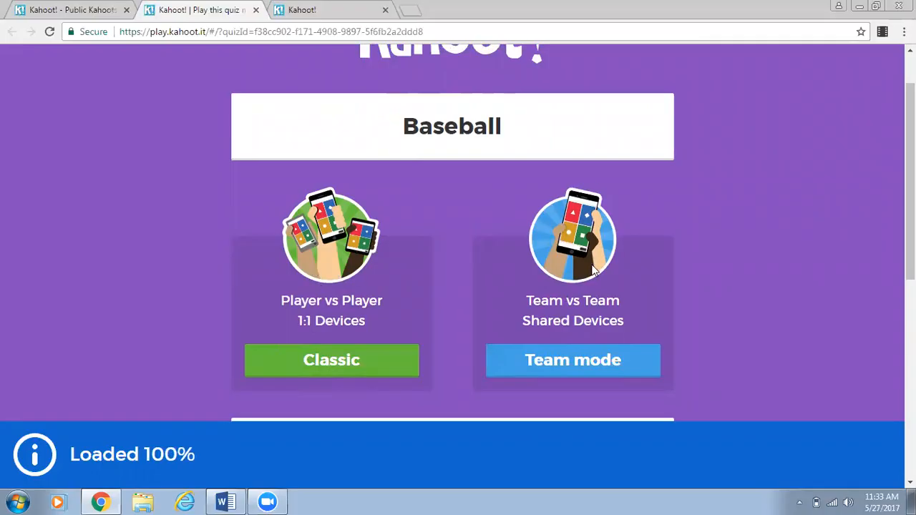
scroll(828, 266, "up", 1)
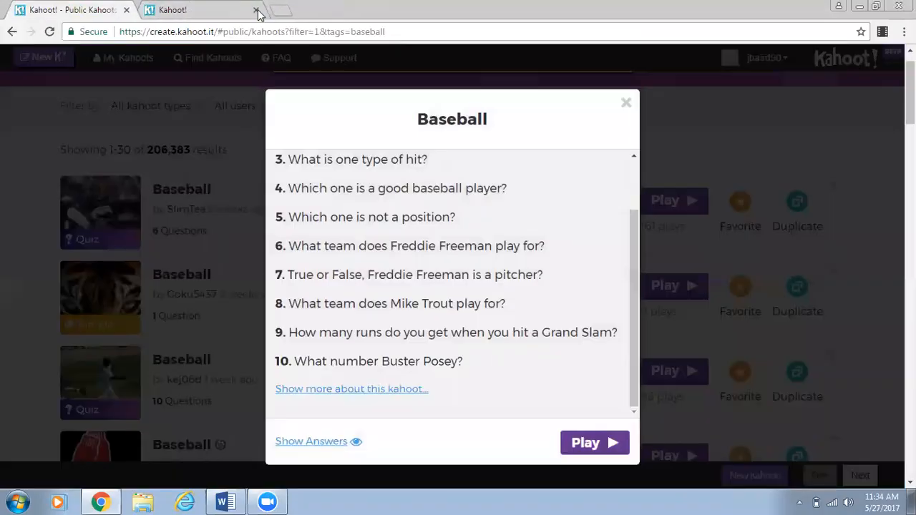
left_click(255, 10)
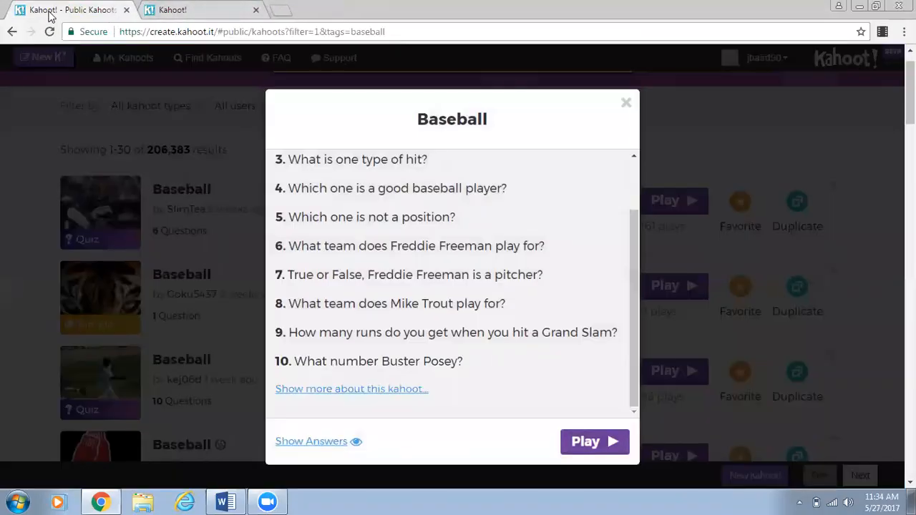
left_click(625, 103)
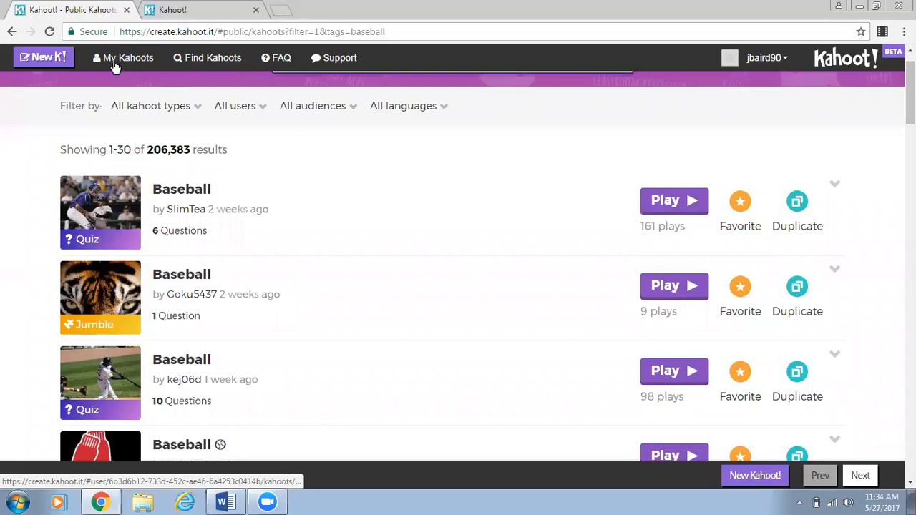
Step: Start a new kahoot of the Quiz type and enter "Baseball" as its title
left_click(54, 63)
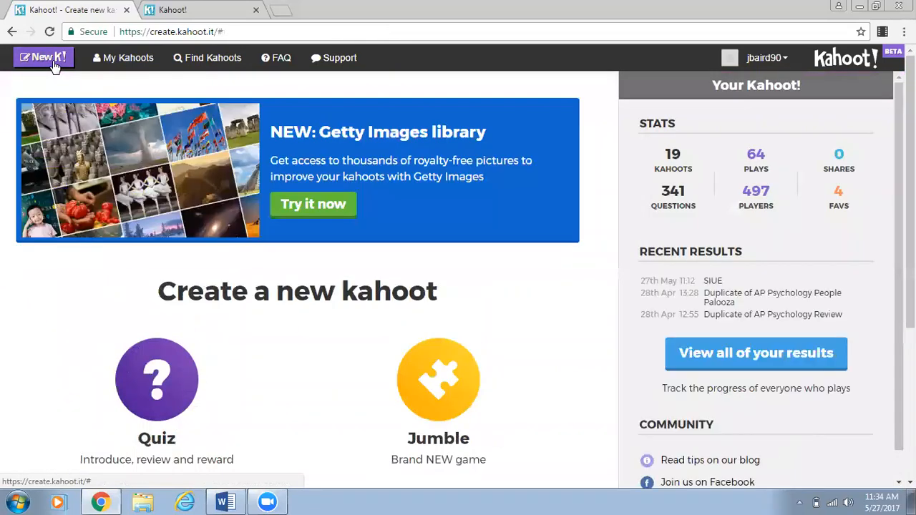
scroll(458, 280, "down", 2)
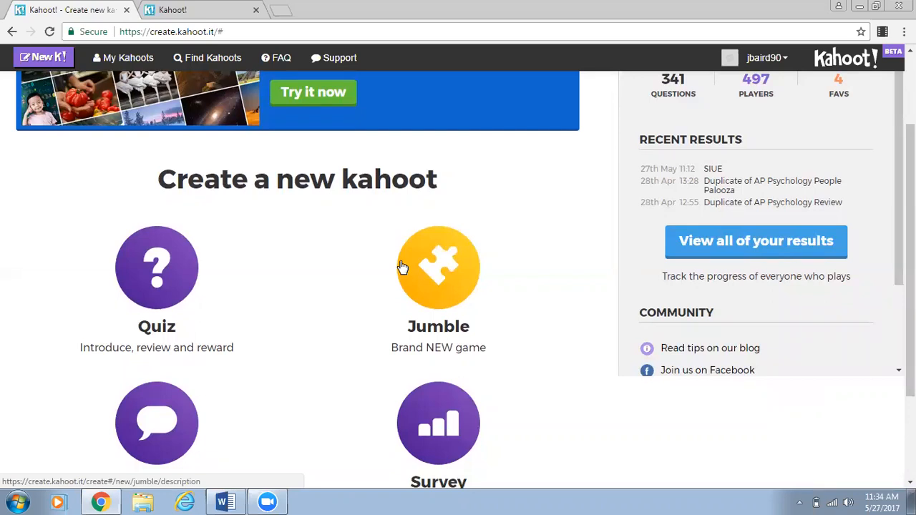
scroll(292, 354, "down", 2)
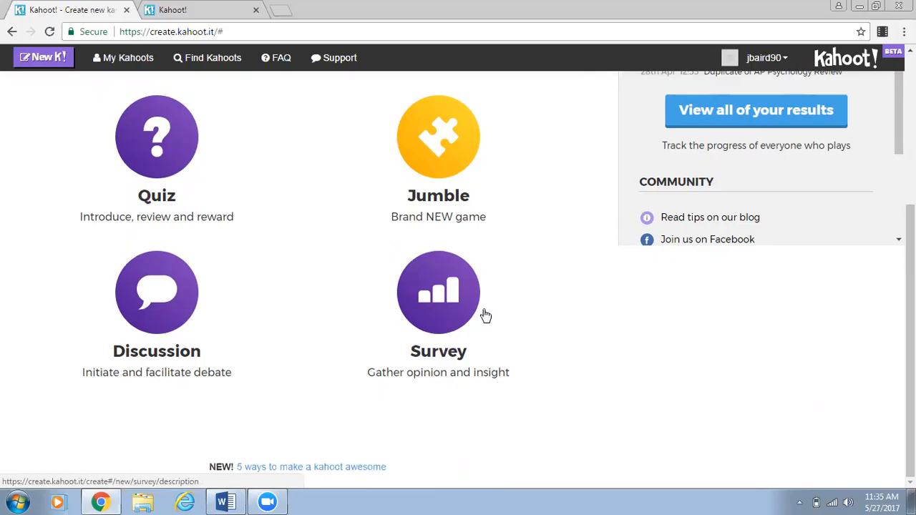
left_click(162, 148)
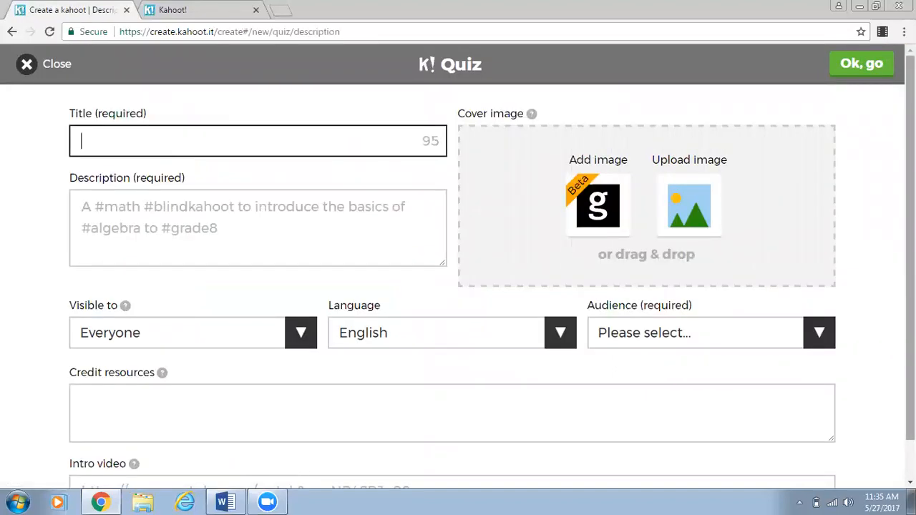
mouse_move(910, 248)
left_mouse_down()
mouse_move(911, 284)
mouse_move(911, 246)
mouse_move(910, 263)
left_mouse_up()
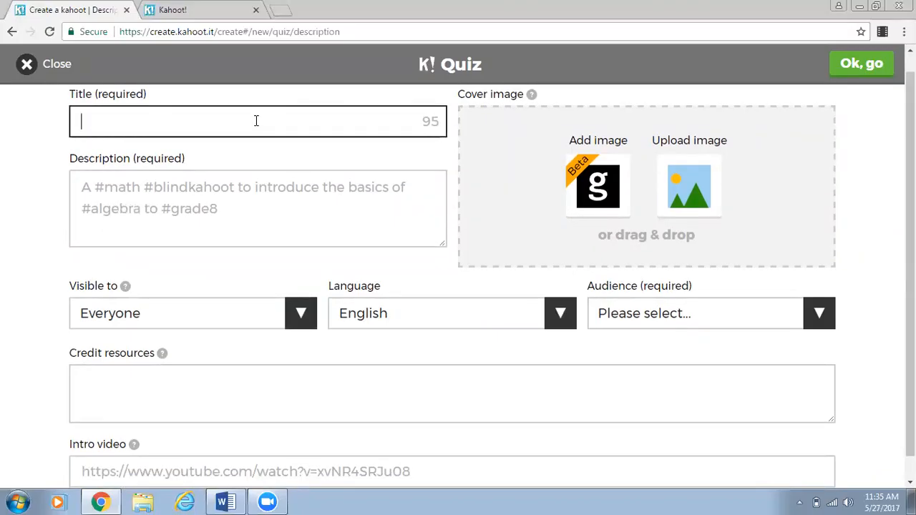
type("Baseball")
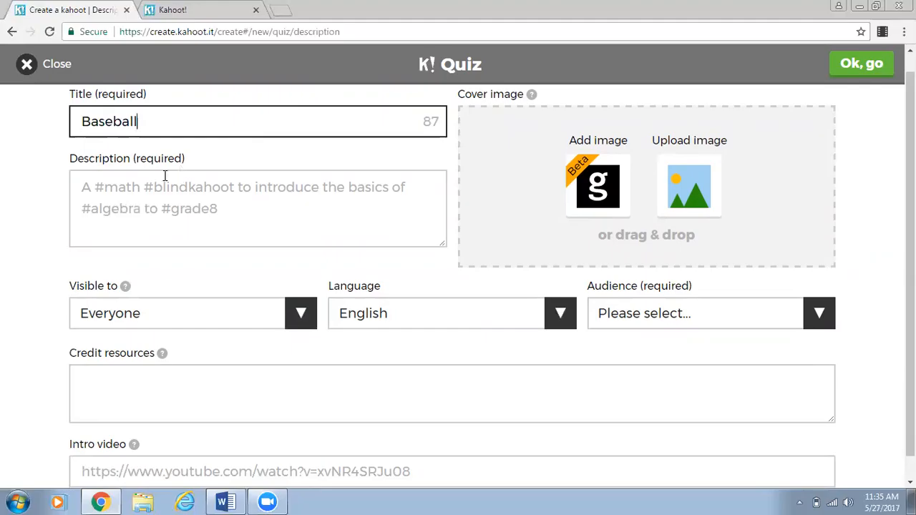
Step: Enter "#baseball" as the quiz description
left_click(125, 193)
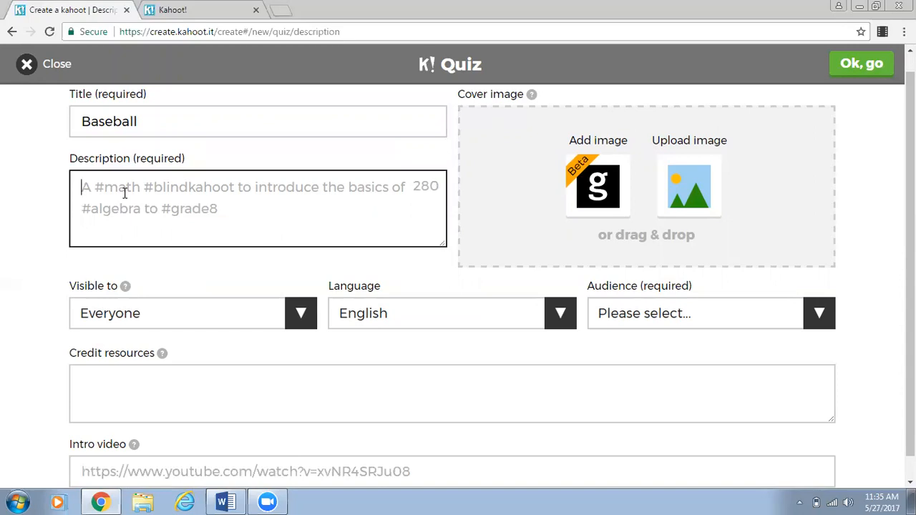
type("#")
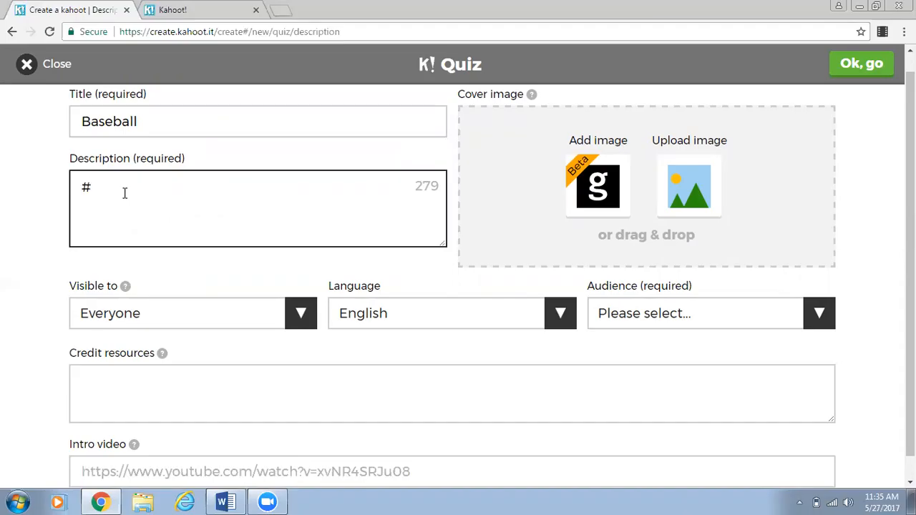
type("baseball")
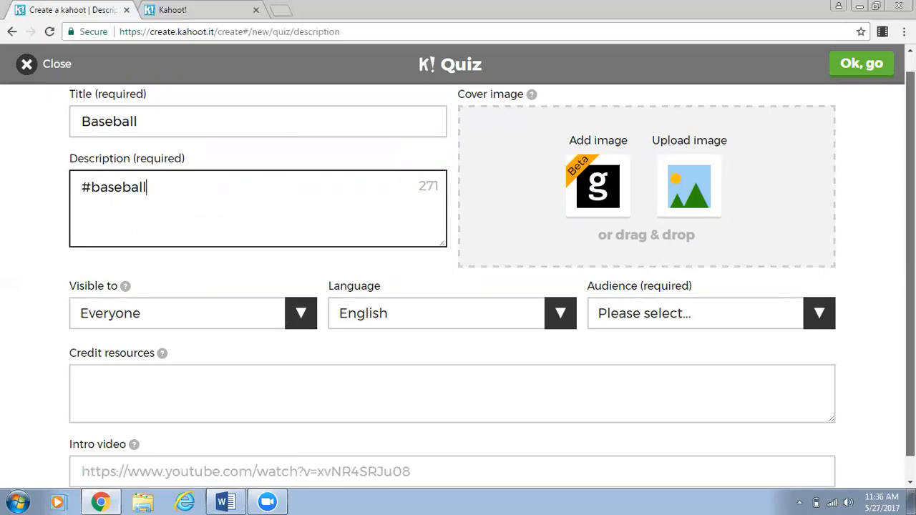
Step: Keep the quiz visible to Everyone and set its audience to University
scroll(493, 280, "down", 1)
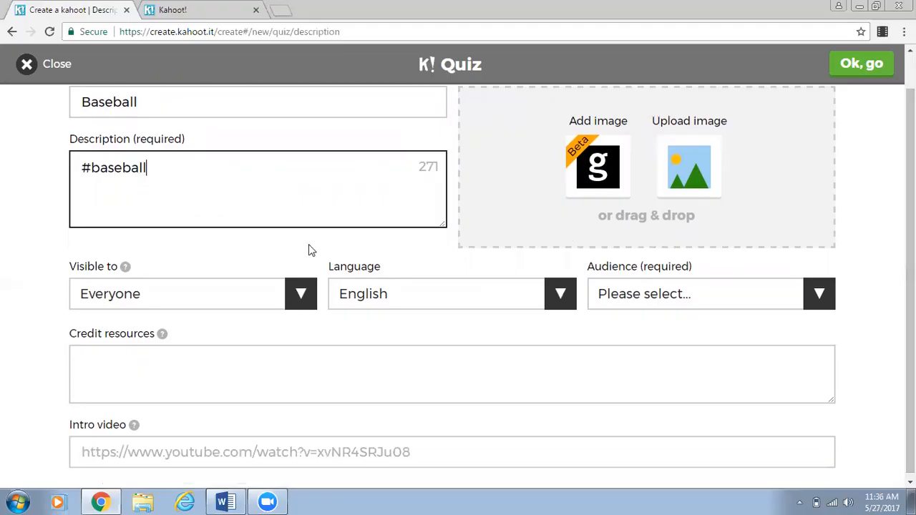
left_click(232, 296)
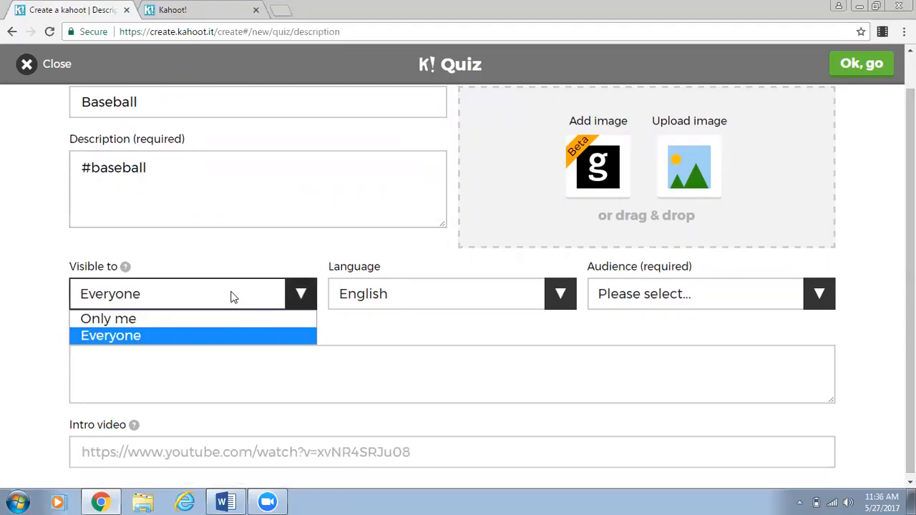
left_click(139, 335)
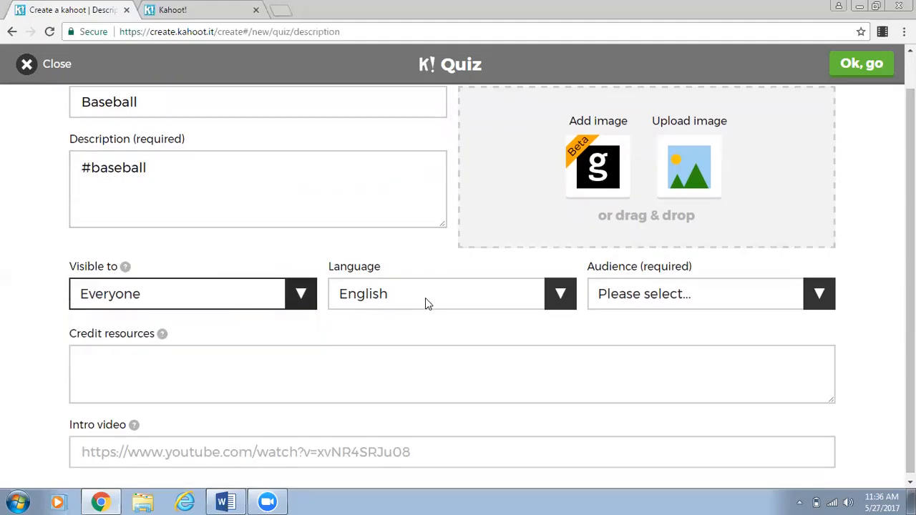
left_click(790, 301)
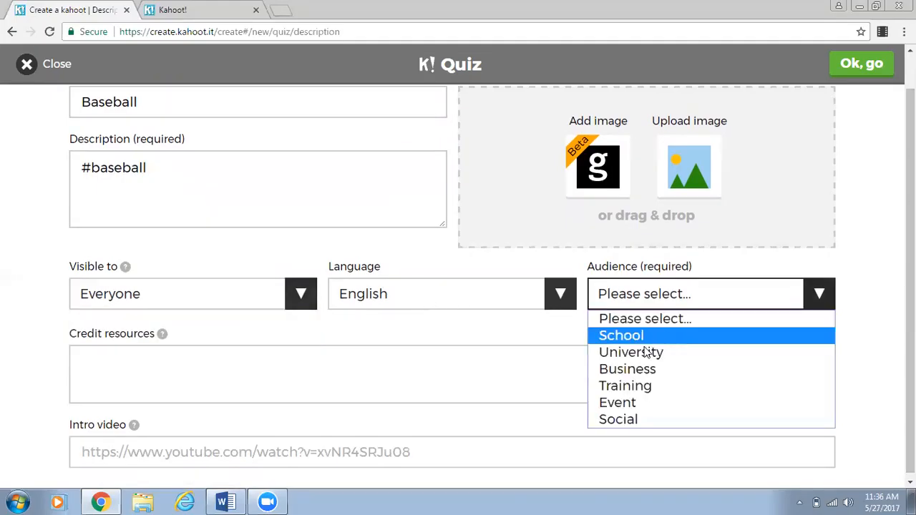
left_click(646, 354)
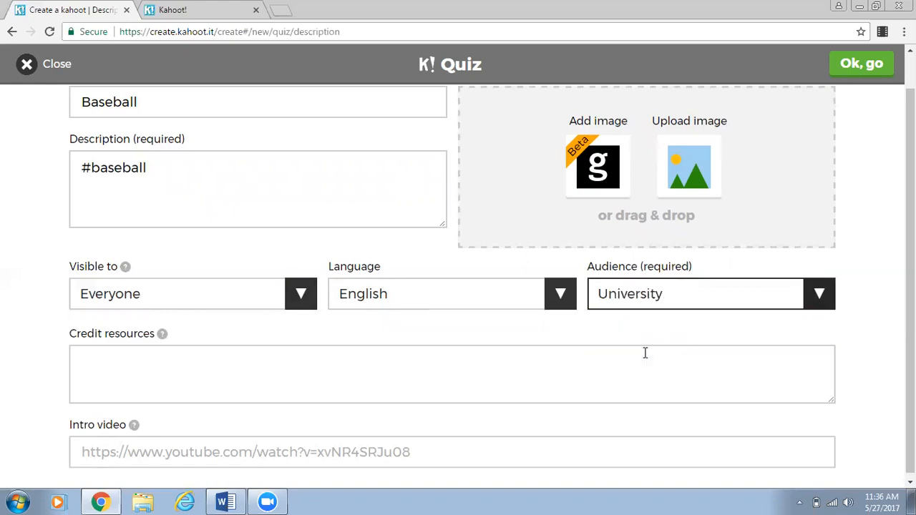
left_click_drag(911, 352, 911, 367)
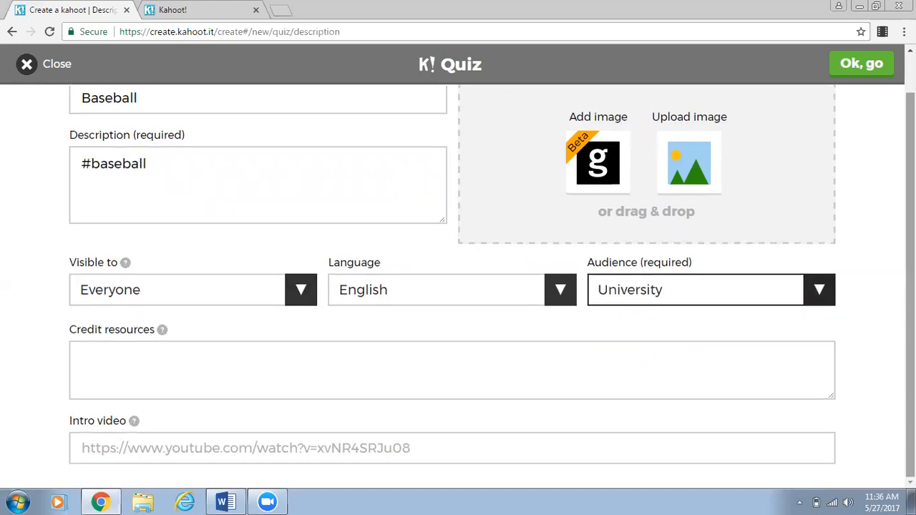
left_click(197, 369)
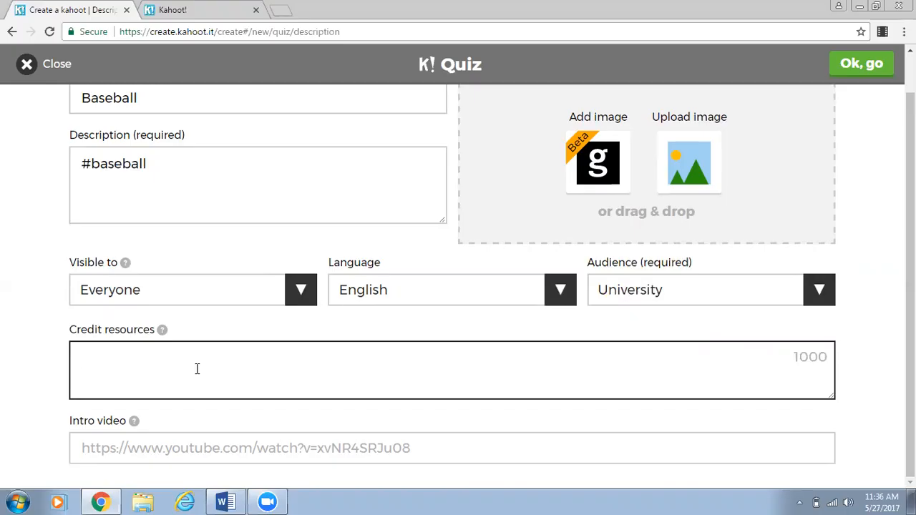
left_click(152, 451)
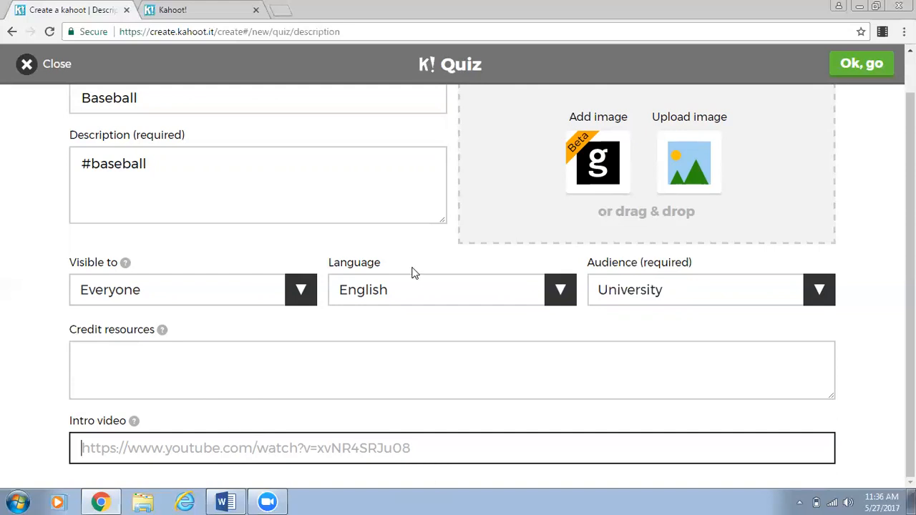
left_click(172, 14)
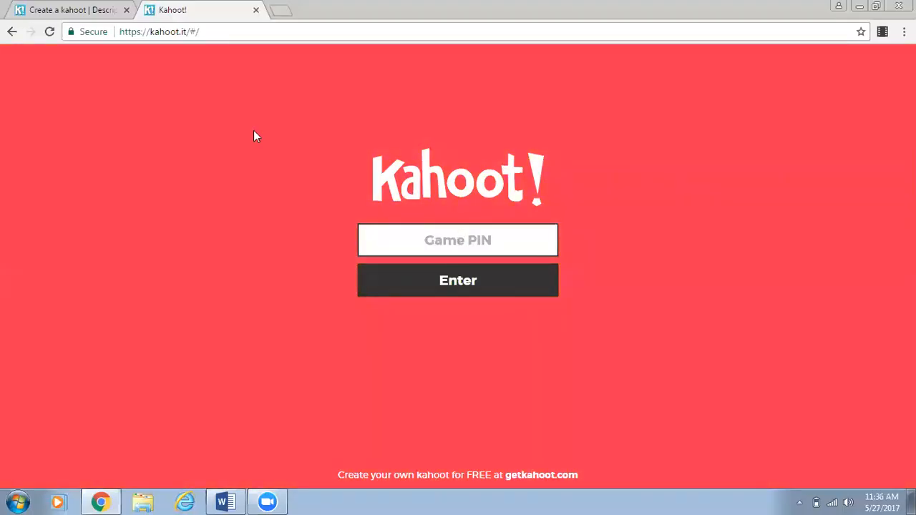
left_click(74, 6)
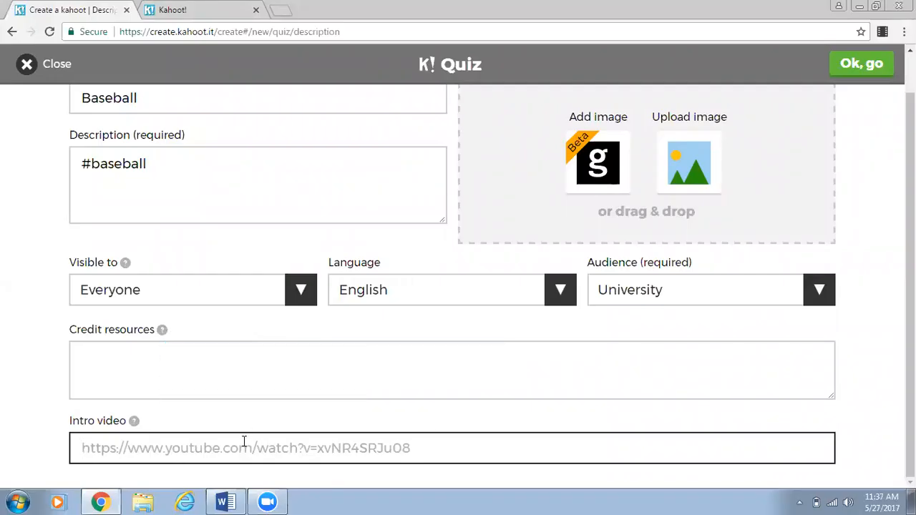
Step: Open YouTube in a new browser tab and search for "my movie" with the creator's name, using the suggested query
left_click(284, 12)
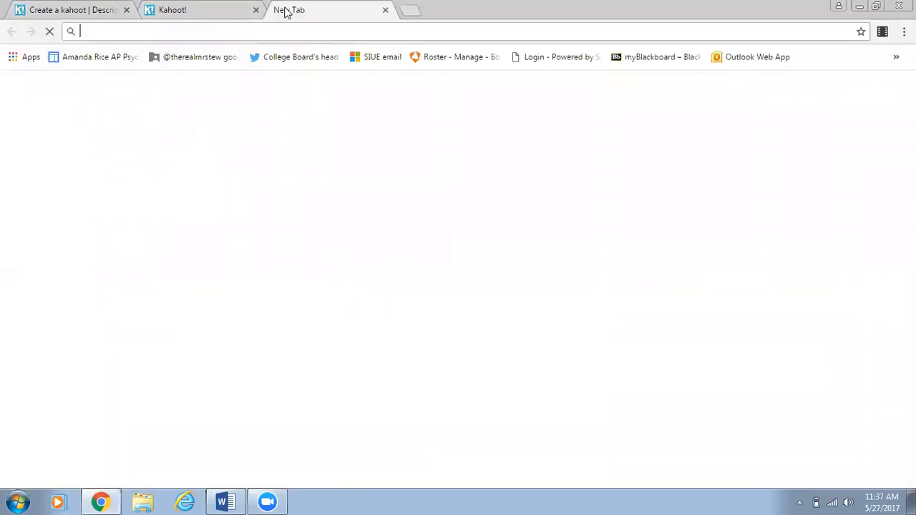
type("youtube.")
key("Return")
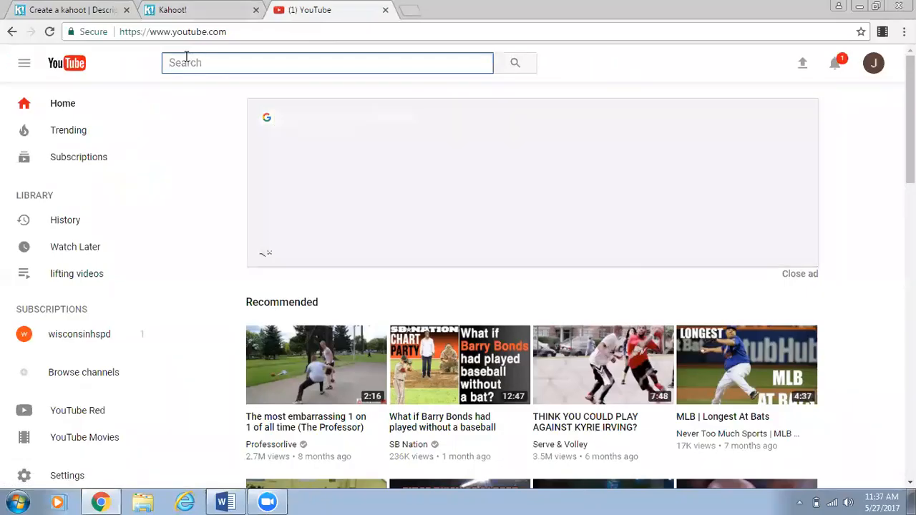
type("my movie")
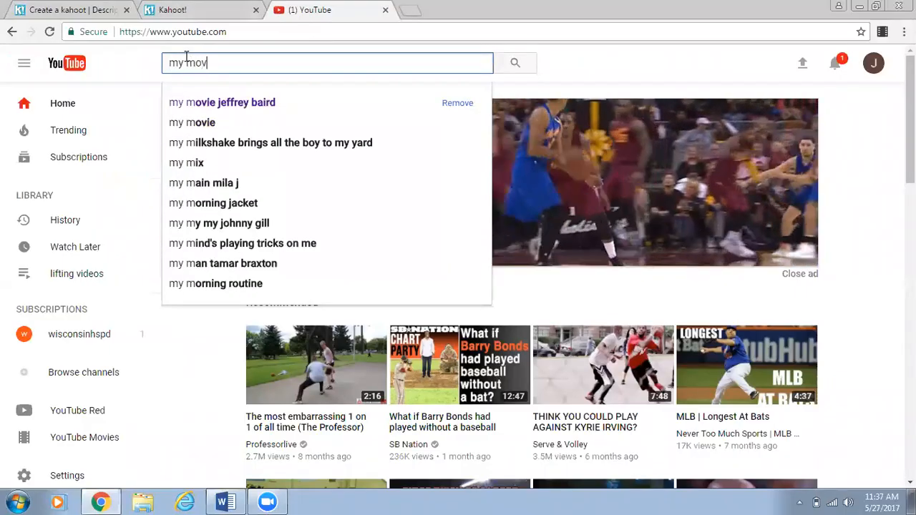
left_click(213, 103)
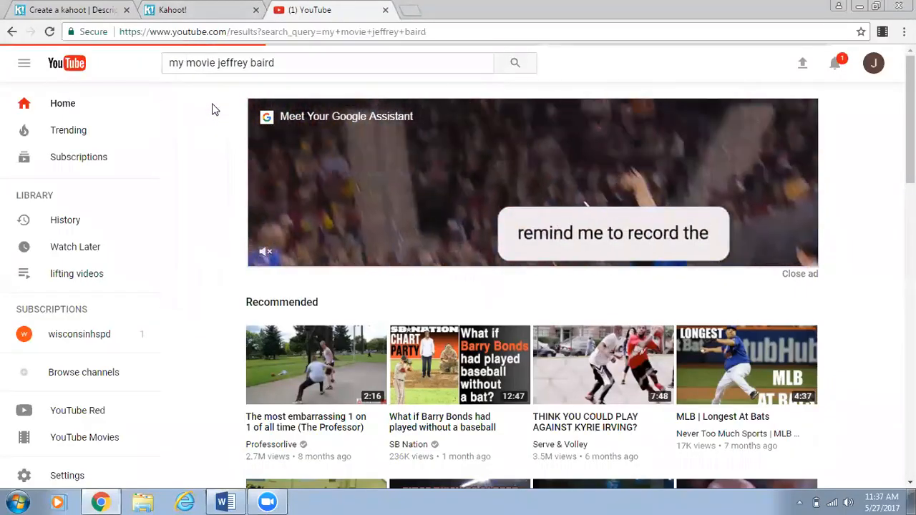
Step: Open the "My Movie" video from the search results and copy its web address
left_click(428, 147)
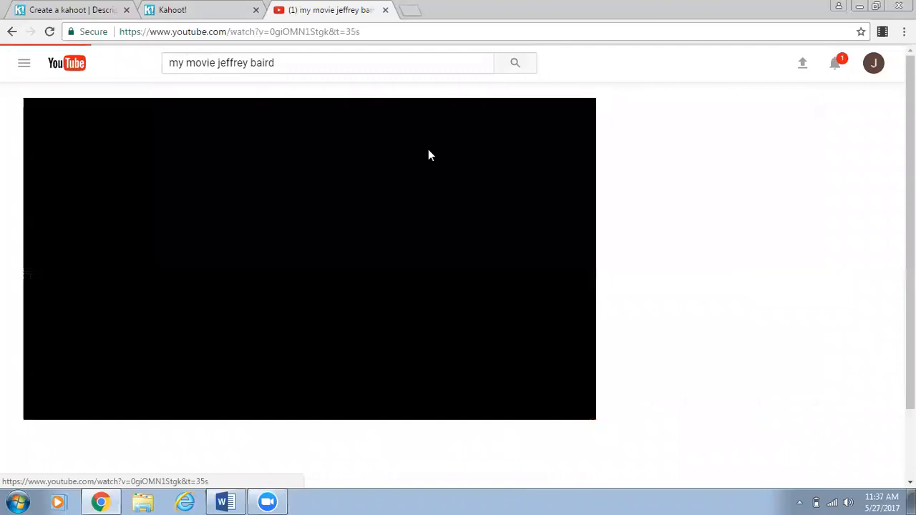
left_click(173, 33)
key("ctrl+c")
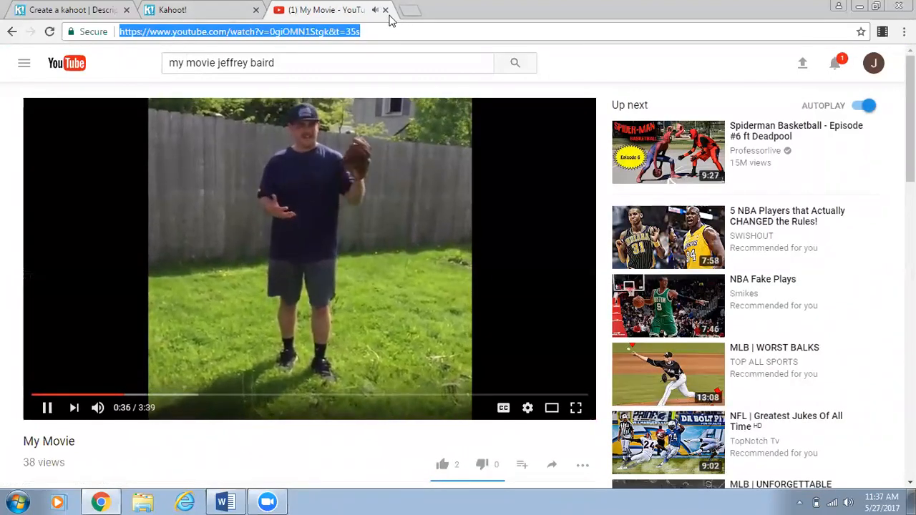
left_click(314, 225)
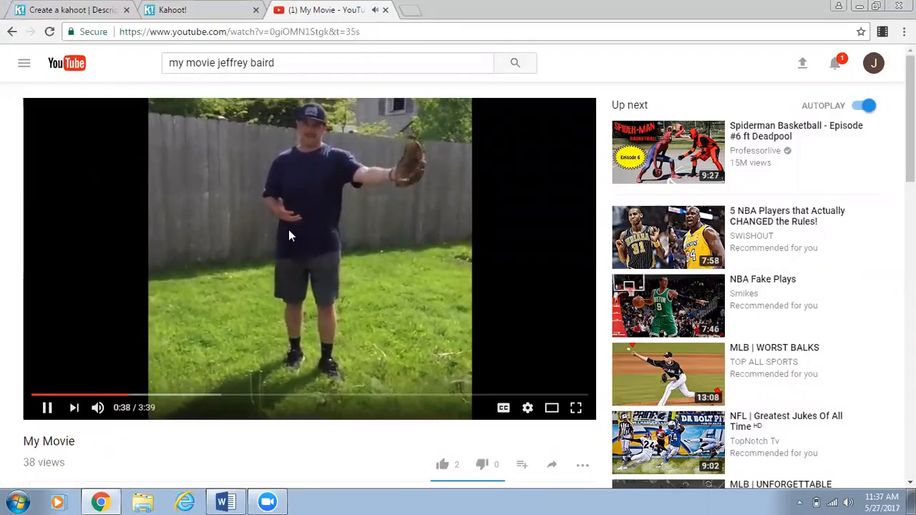
Step: Return to the Kahoot quiz form and paste the copied YouTube link as the intro video
left_click(64, 10)
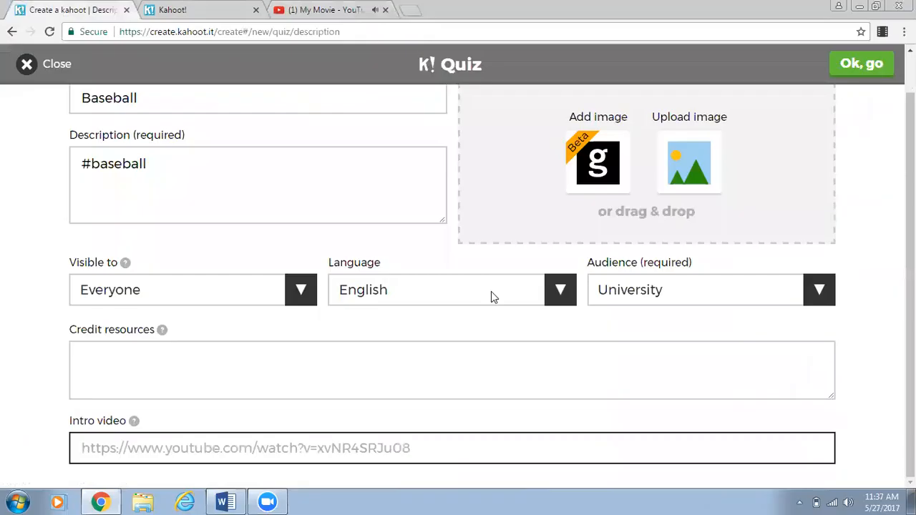
left_click(272, 455)
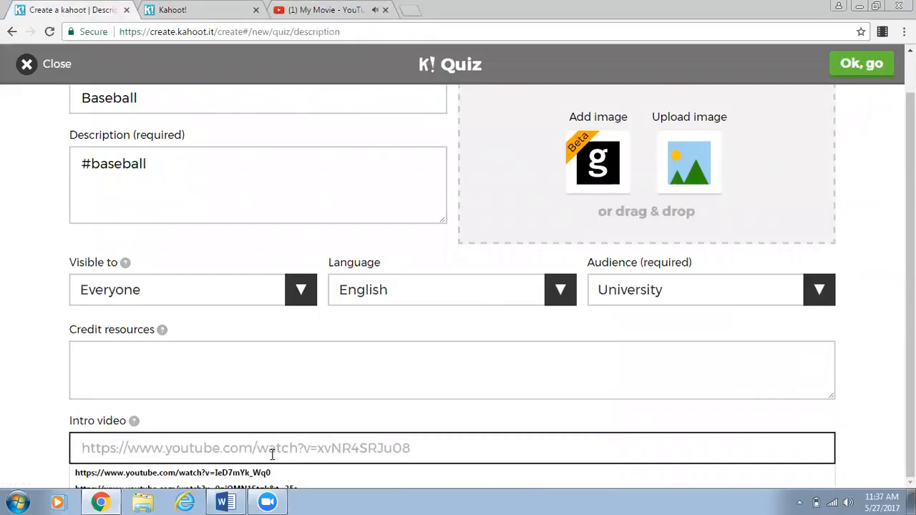
right_click(272, 455)
left_click(313, 350)
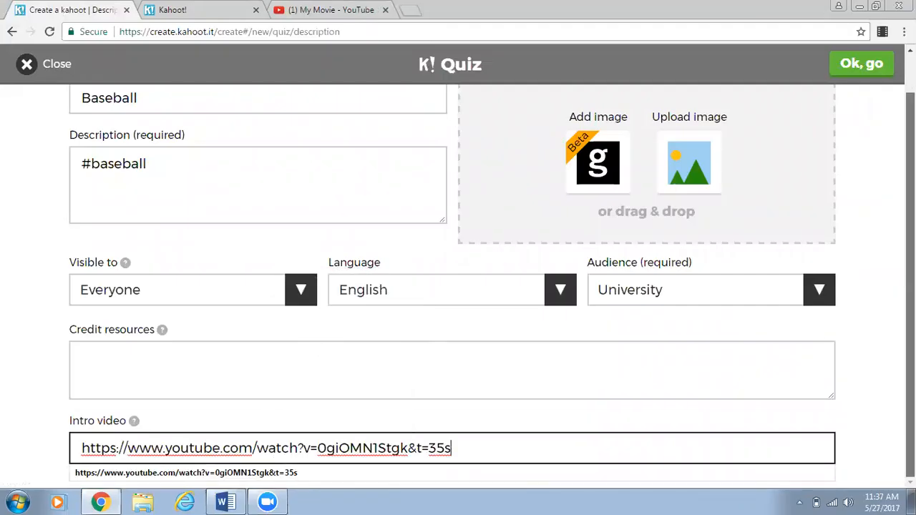
Step: Upload the red baseball glove picture from the Pictures library as the quiz's cover image
scroll(565, 119, "up", 2)
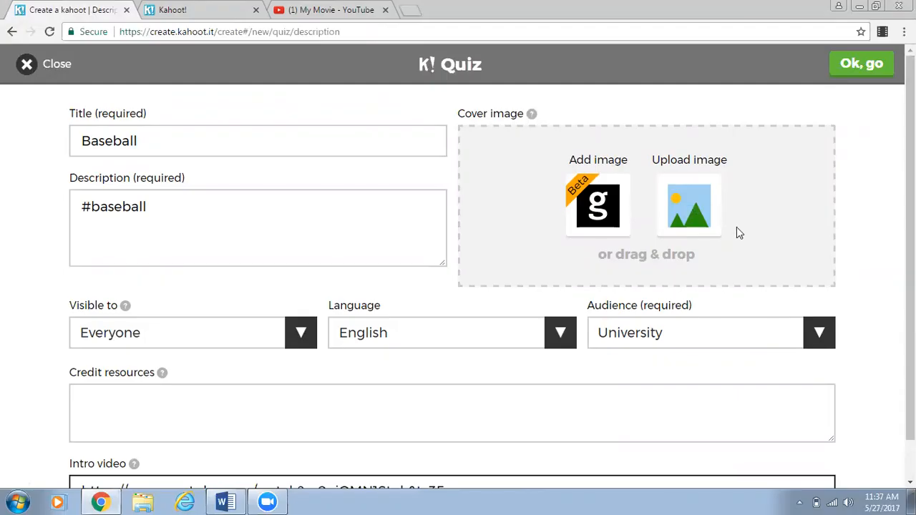
left_click(705, 193)
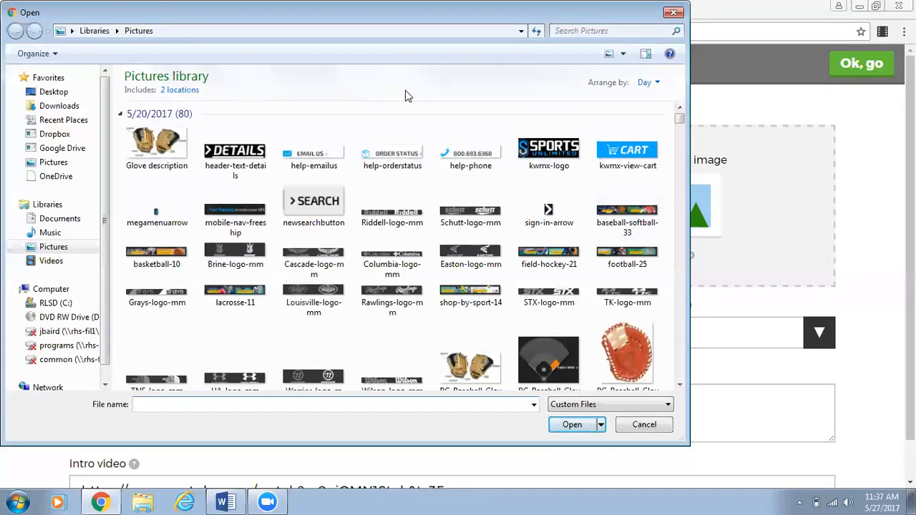
double_click(633, 366)
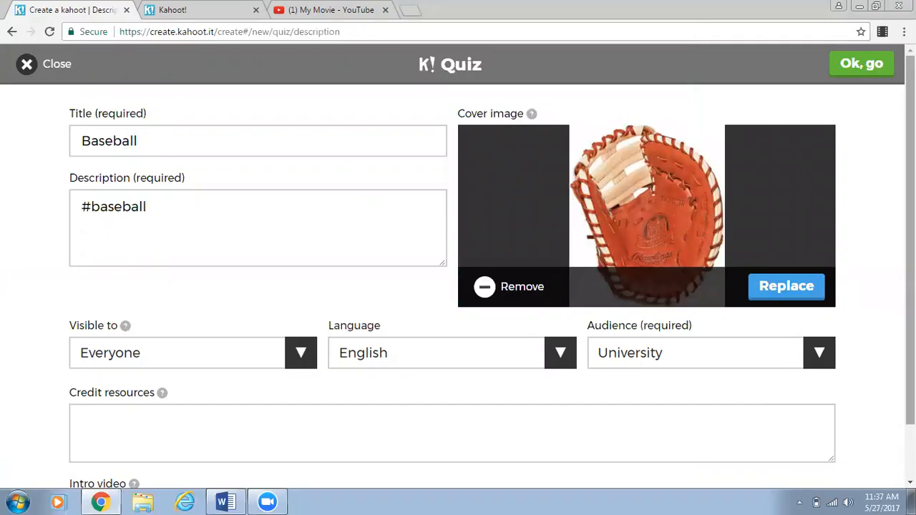
Step: Review the completed quiz details and confirm them to proceed to the quiz overview
mouse_move(910, 208)
left_mouse_down()
mouse_move(910, 262)
mouse_move(910, 207)
left_mouse_up()
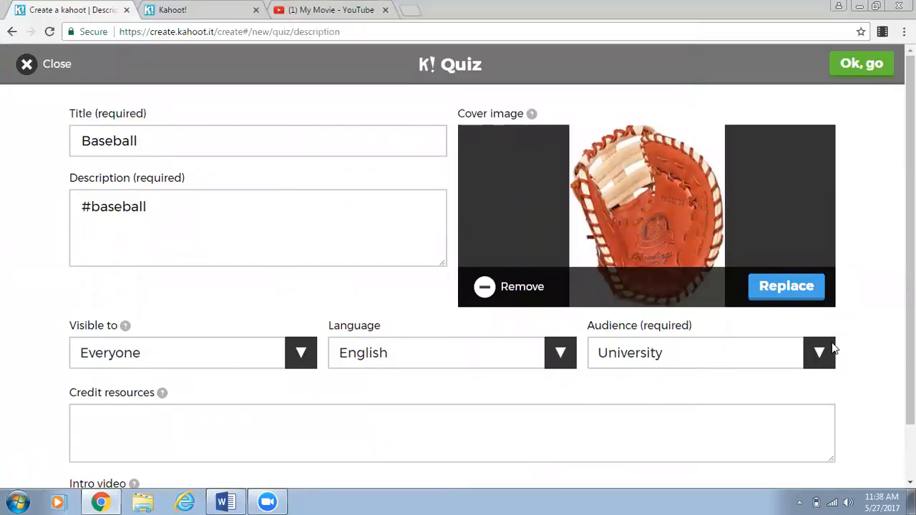
left_click_drag(911, 329, 911, 382)
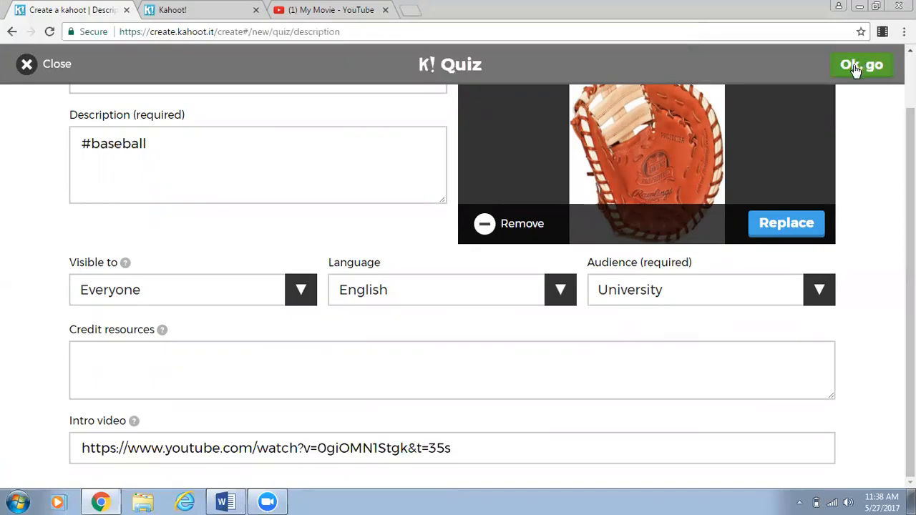
scroll(342, 189, "up", 1)
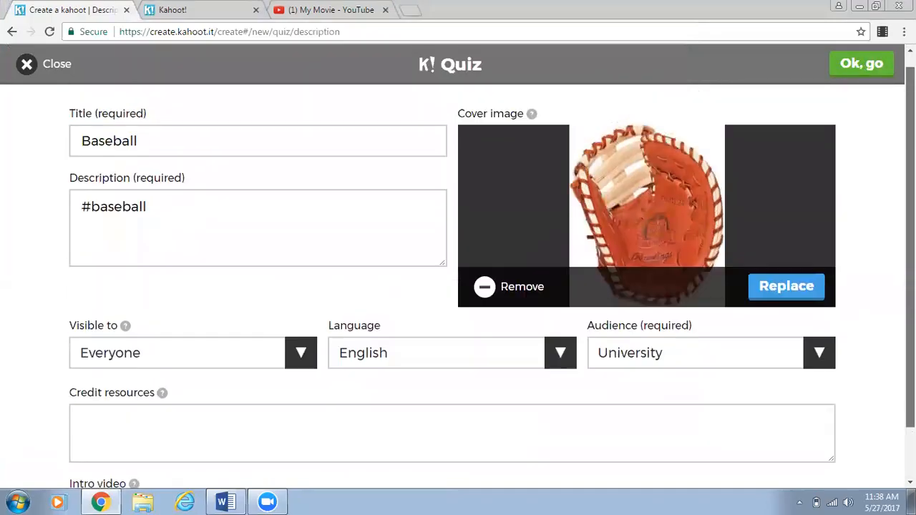
left_click(864, 66)
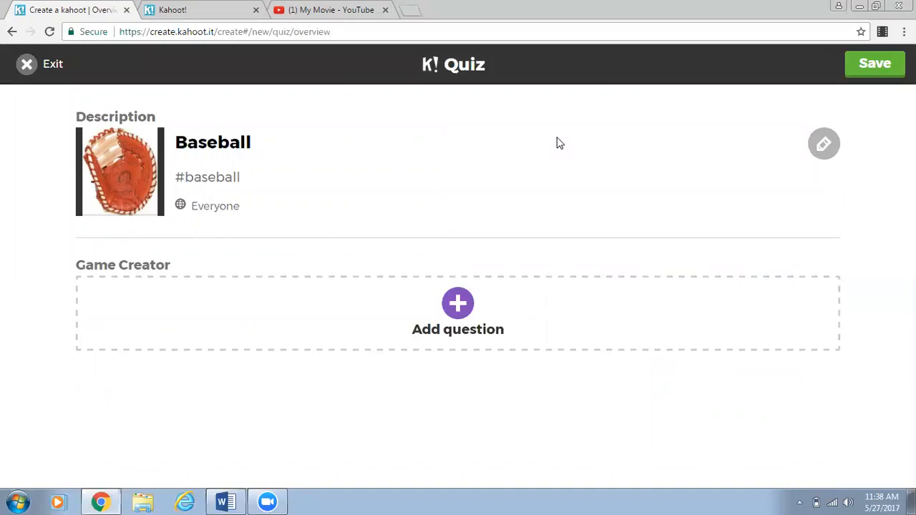
Step: Reopen the quiz description for editing and return to the overview
left_click(828, 152)
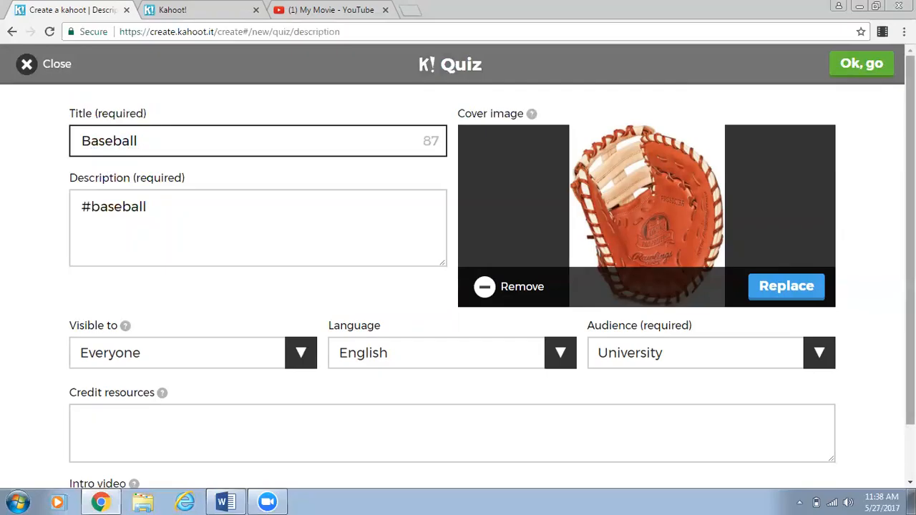
left_click(864, 67)
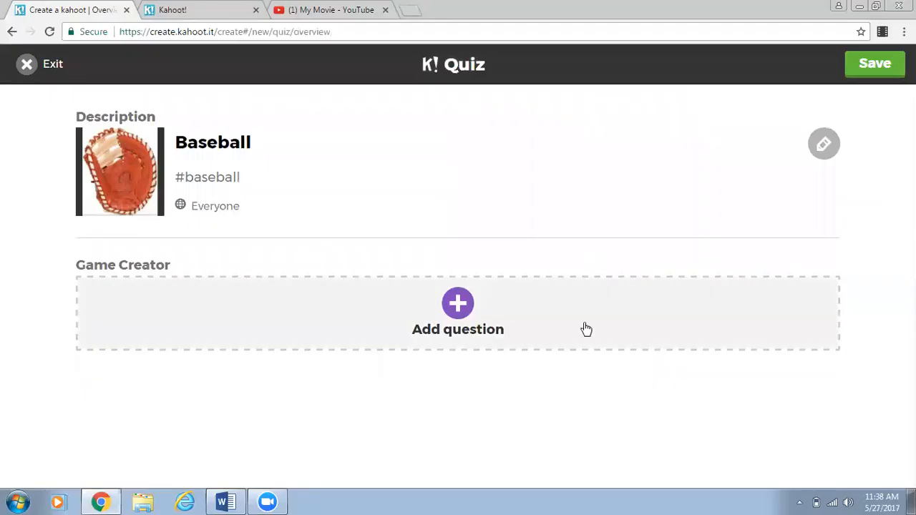
Step: Add the first question to the quiz with the text "How many outs per inning?"
left_click(458, 307)
left_click(96, 141)
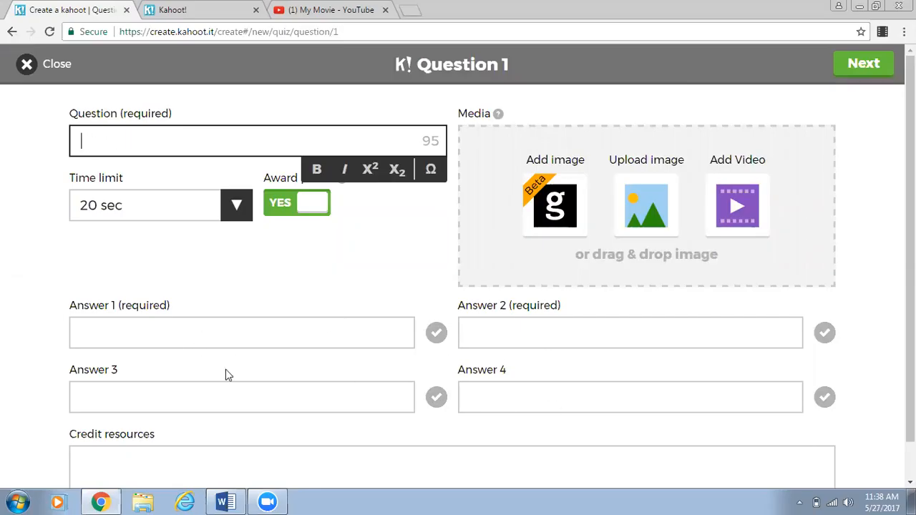
type("How many outs per inning")
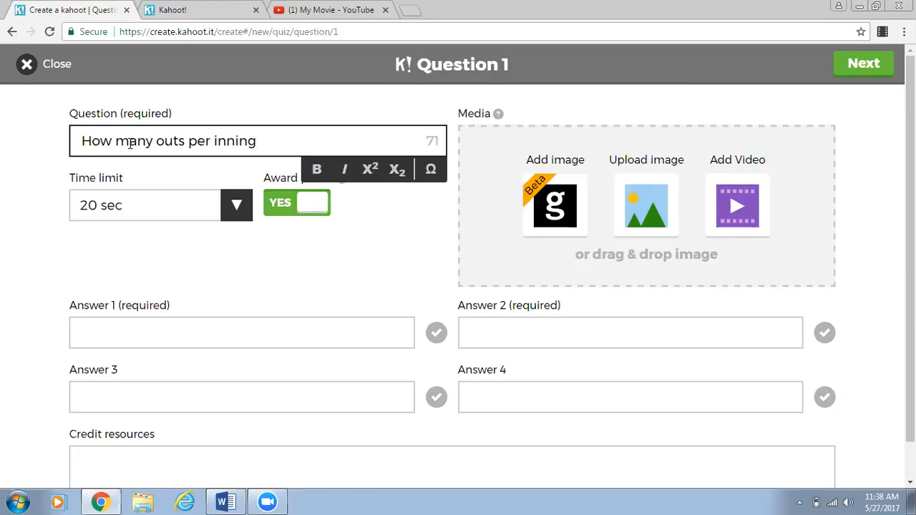
type("?")
Step: Keep the time limit at 20 sec and enter "3 outs" as answer 1 and "6 outs per inning" as answer 2
left_click(227, 206)
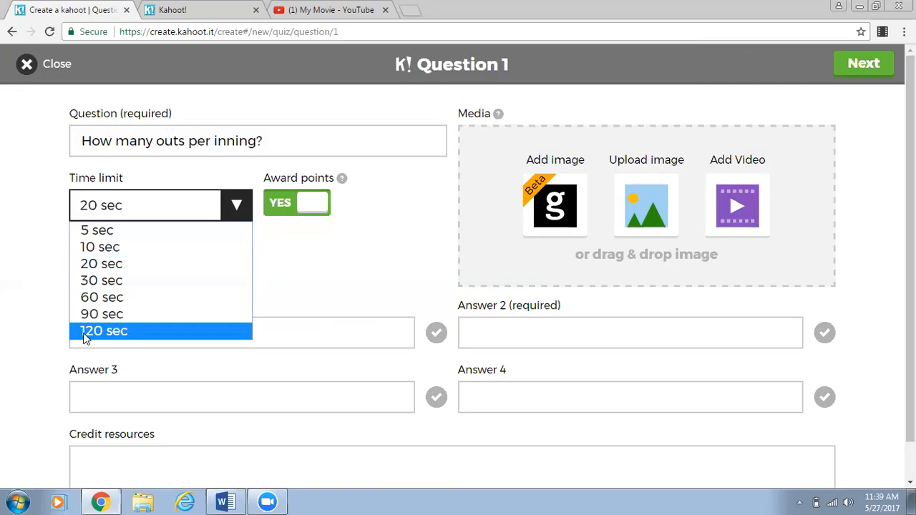
left_click(114, 265)
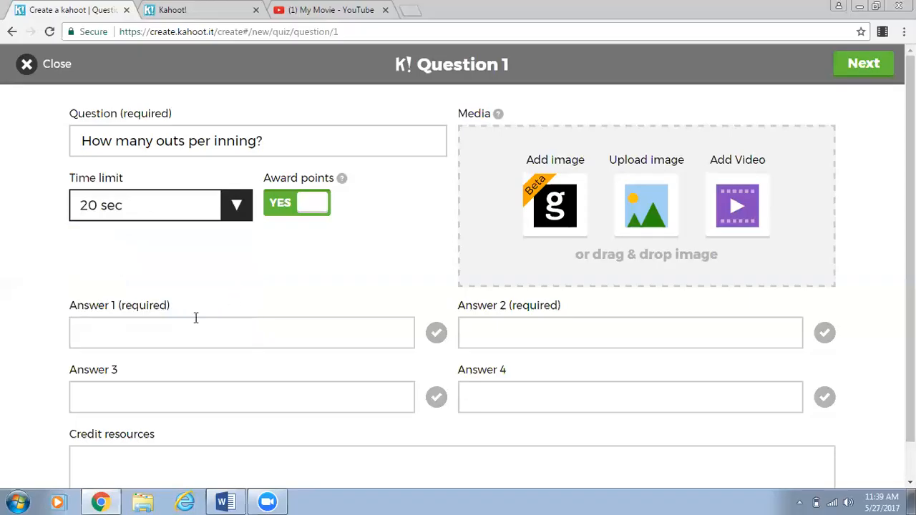
left_click(255, 343)
left_click(531, 330)
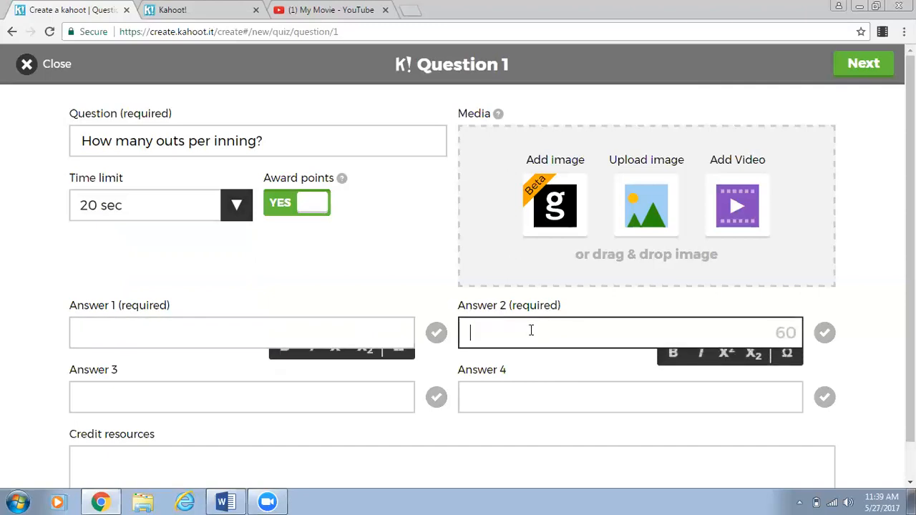
left_click(295, 393)
left_click(485, 393)
left_click(237, 329)
type("3 outs")
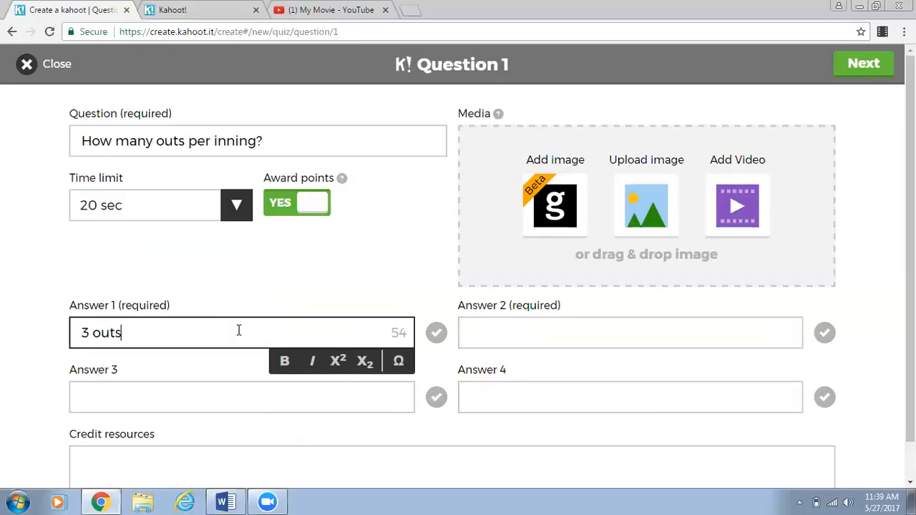
key("Tab")
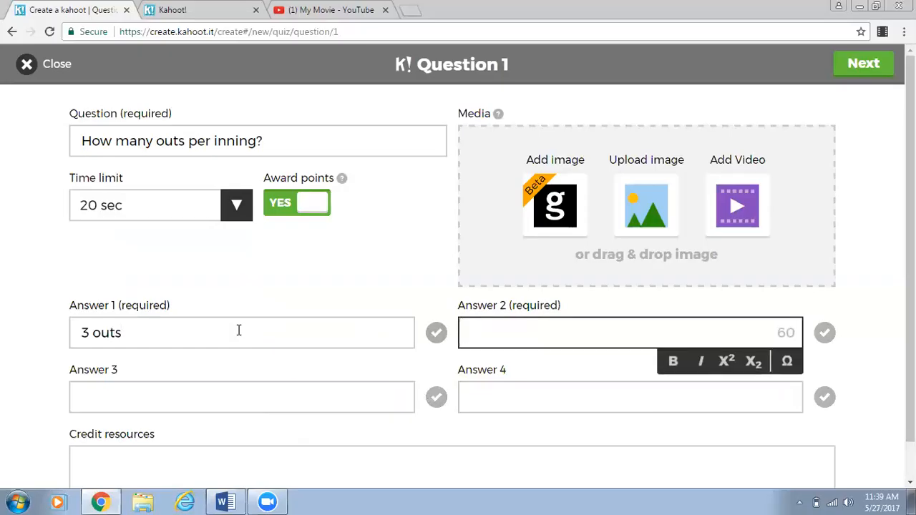
type("6 outs per inning")
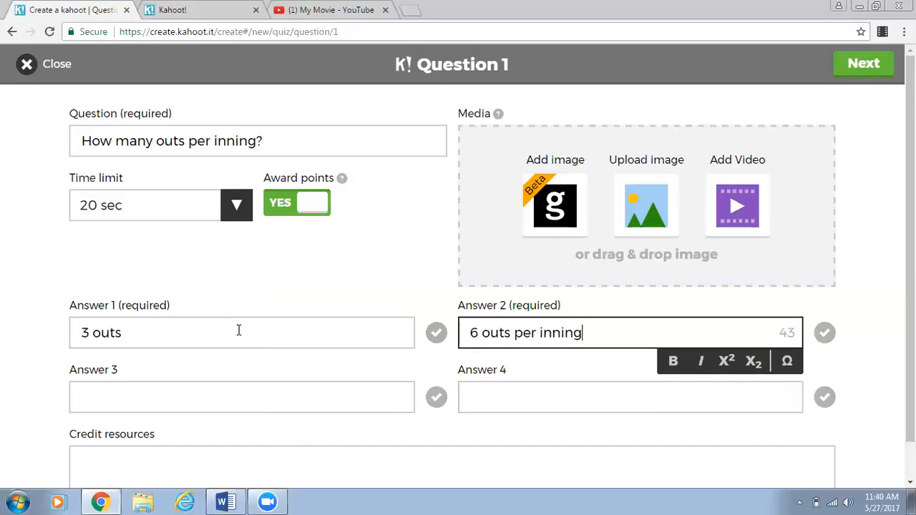
Step: Enter "2 outs per inning" as answer 3 and "9 outs per inning" as answer 4
key("Tab")
type("2 outs per inning")
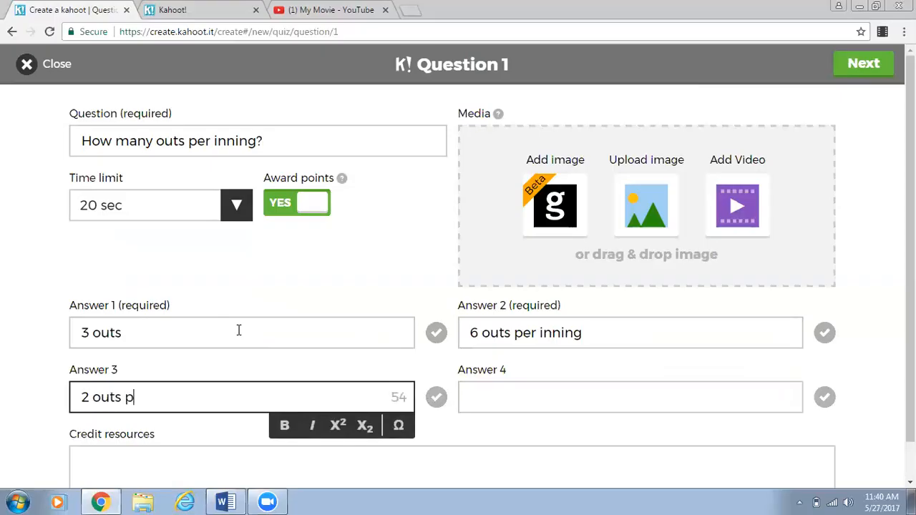
key("Tab")
type("9 outs per ining")
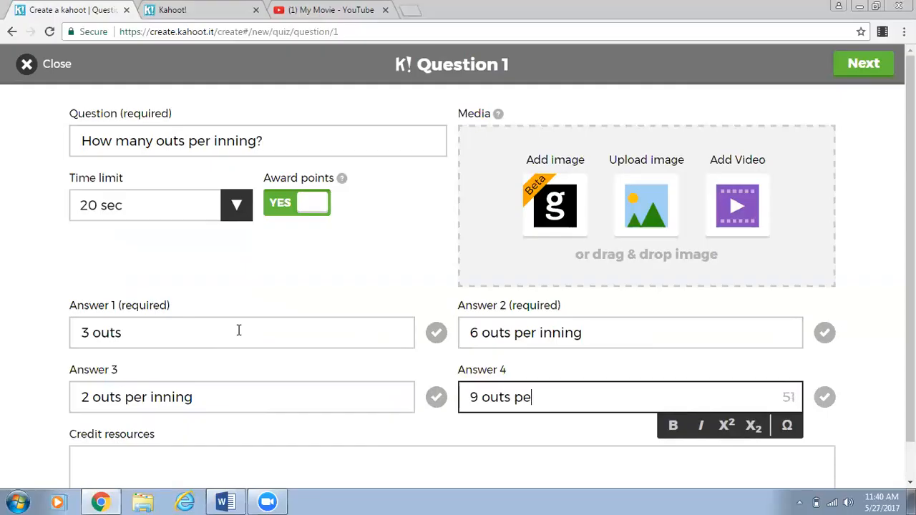
key("BackSpace")
key("BackSpace")
key("BackSpace")
type("nng")
key("BackSpace")
key("BackSpace")
type("ing")
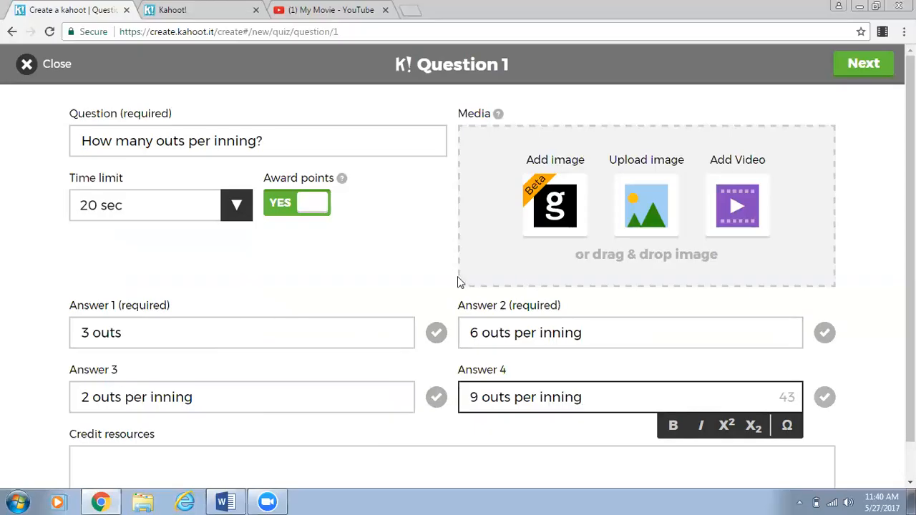
Step: Mark answer 2, "6 outs per inning", as the correct answer
left_click(499, 331)
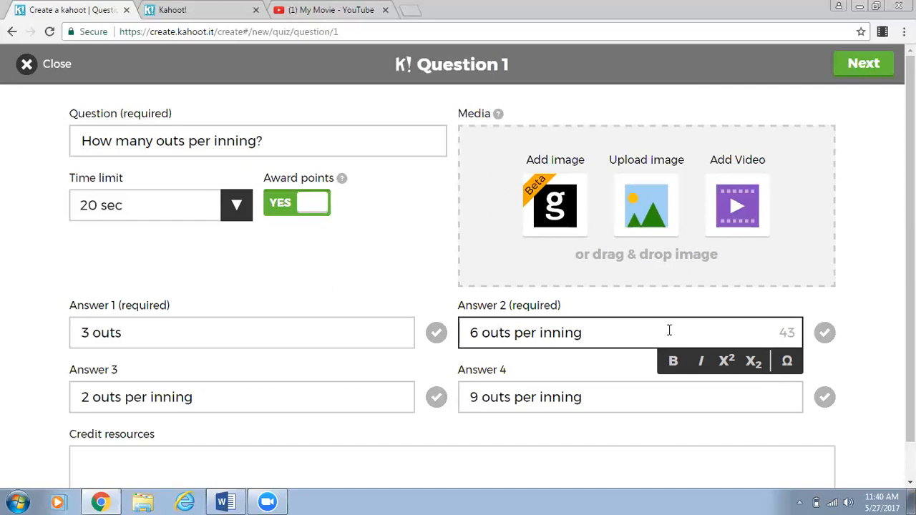
left_click(825, 333)
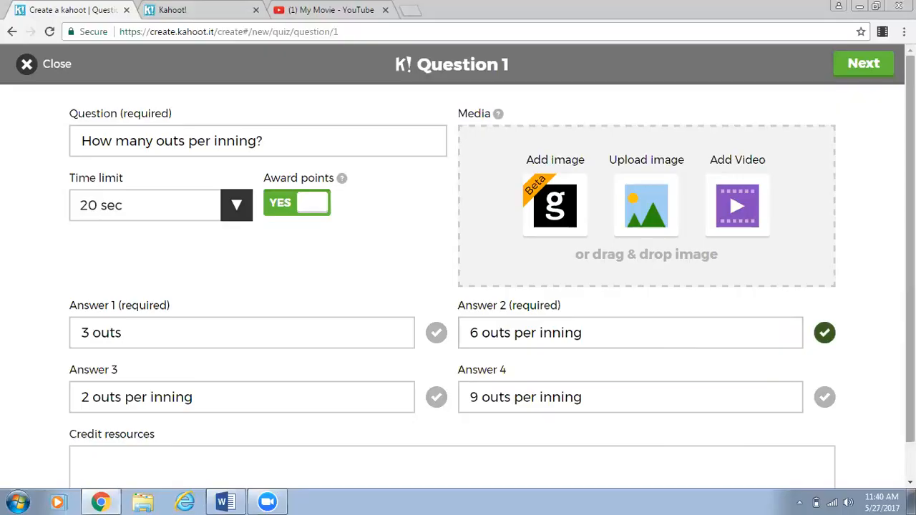
Step: Mark the other three answers as correct as well, and clear those three marks again
left_click(824, 398)
left_click(435, 397)
left_click(436, 333)
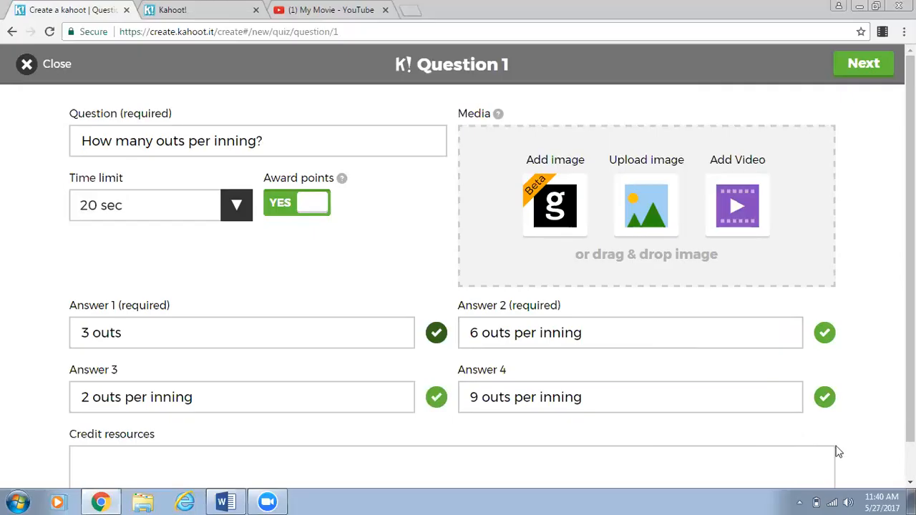
left_click(436, 334)
left_click(436, 398)
left_click(824, 403)
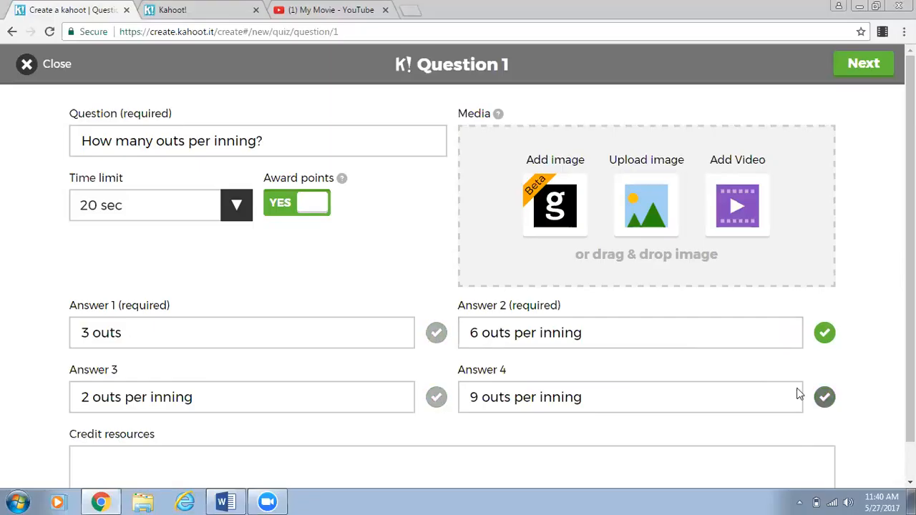
Step: Leave the credit resources empty, confirm the first question, and view its time limit choices in the quiz overview
scroll(458, 287, "down", 1)
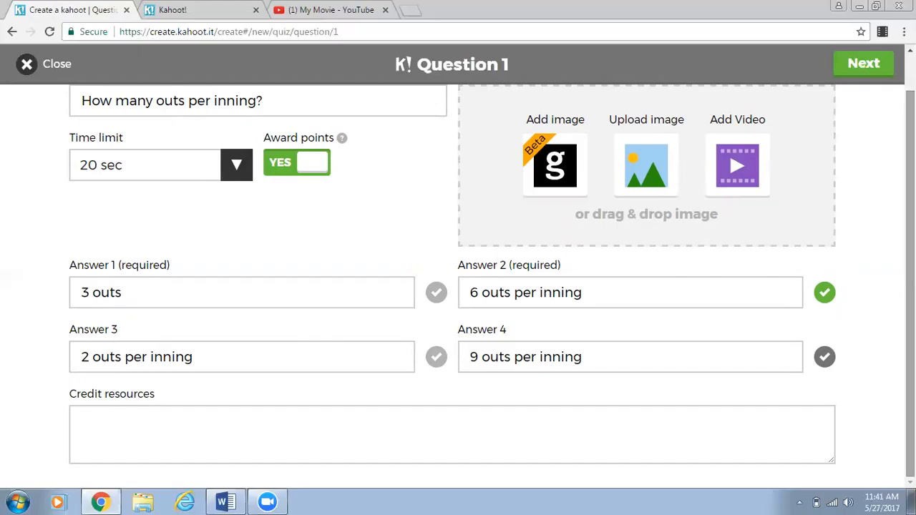
left_click(305, 448)
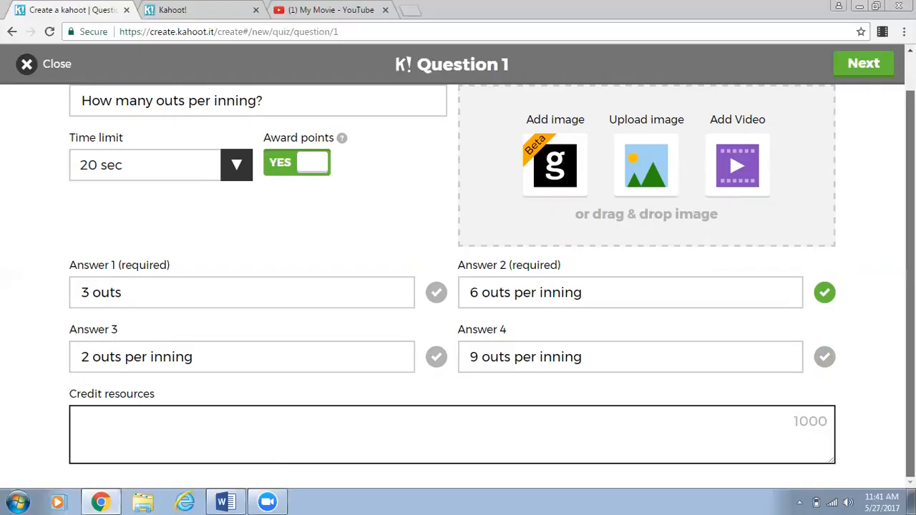
left_click_drag(911, 287, 910, 247)
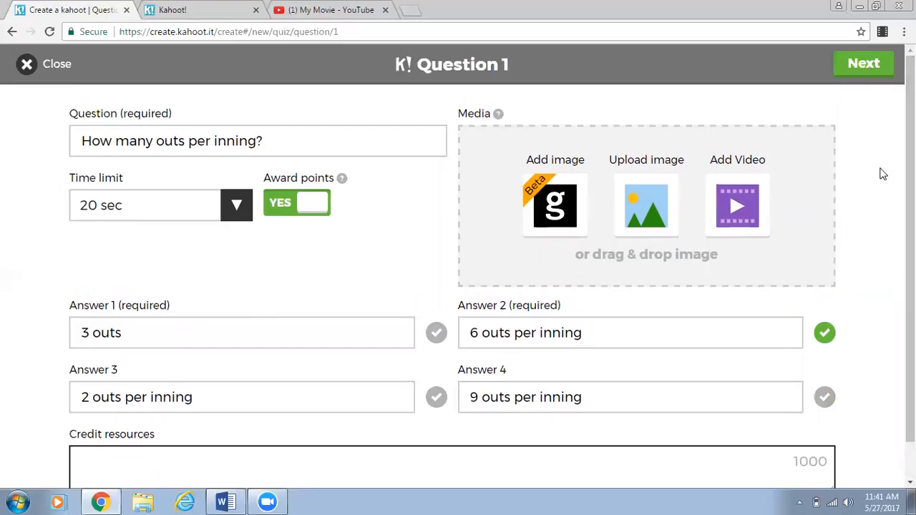
left_click(859, 68)
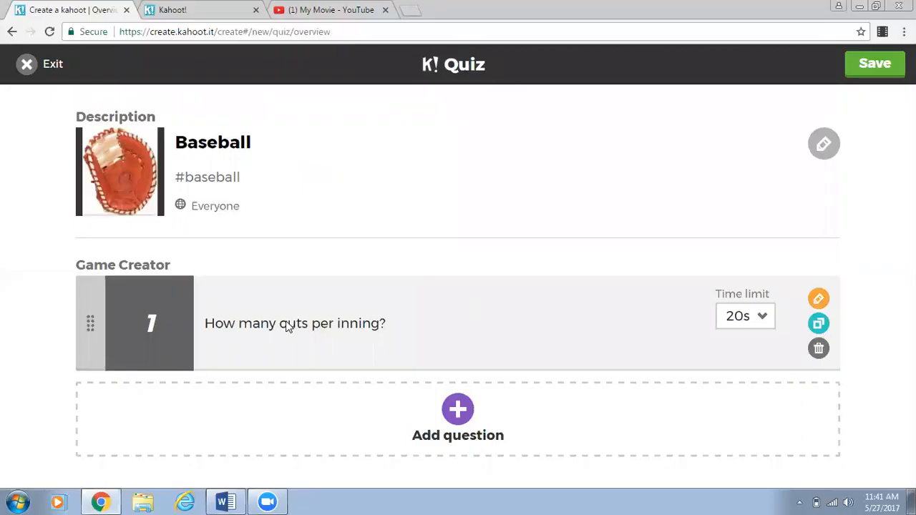
left_click(759, 321)
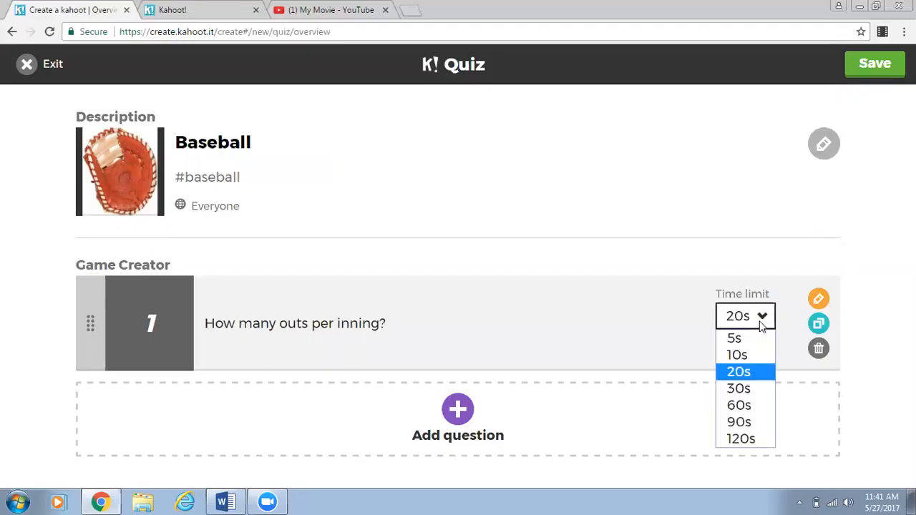
left_click(762, 326)
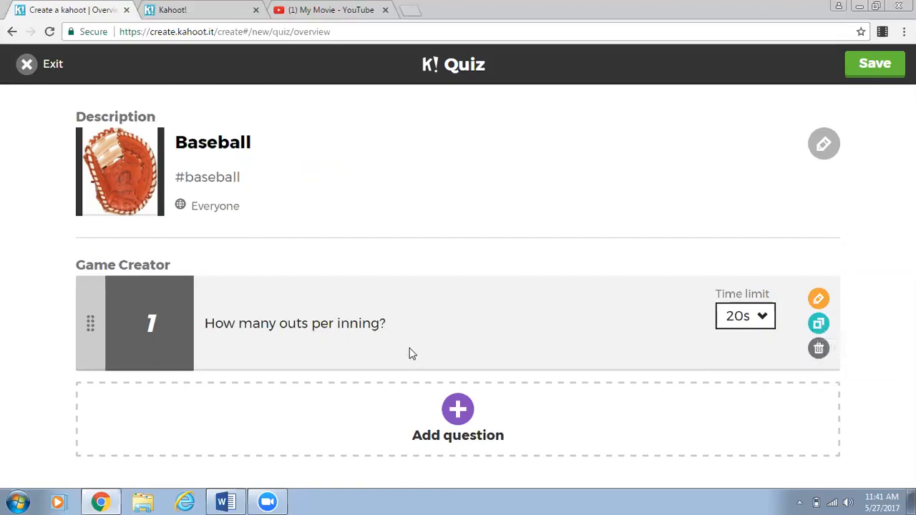
Step: Add a second question to the quiz with the text "Who throws the ball to the catcher?"
left_click(464, 410)
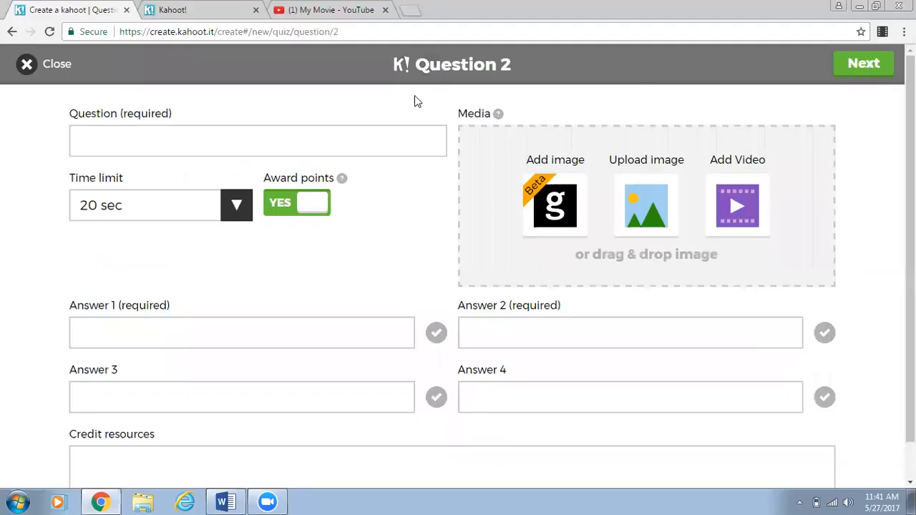
left_click(180, 153)
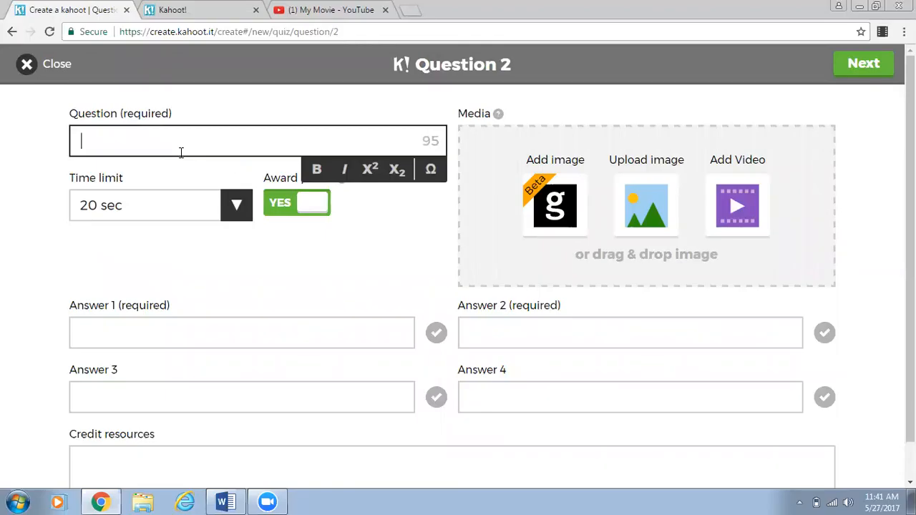
type("Who throws th")
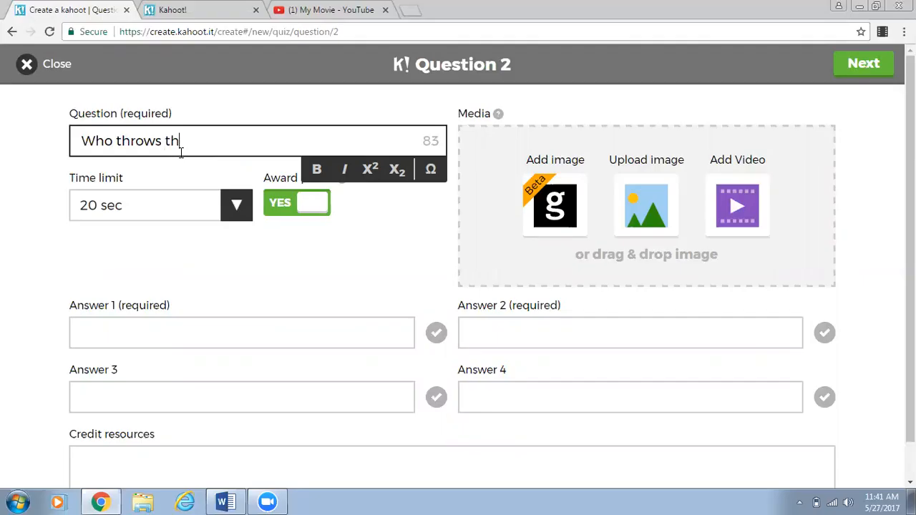
type("e ball to the catcher?")
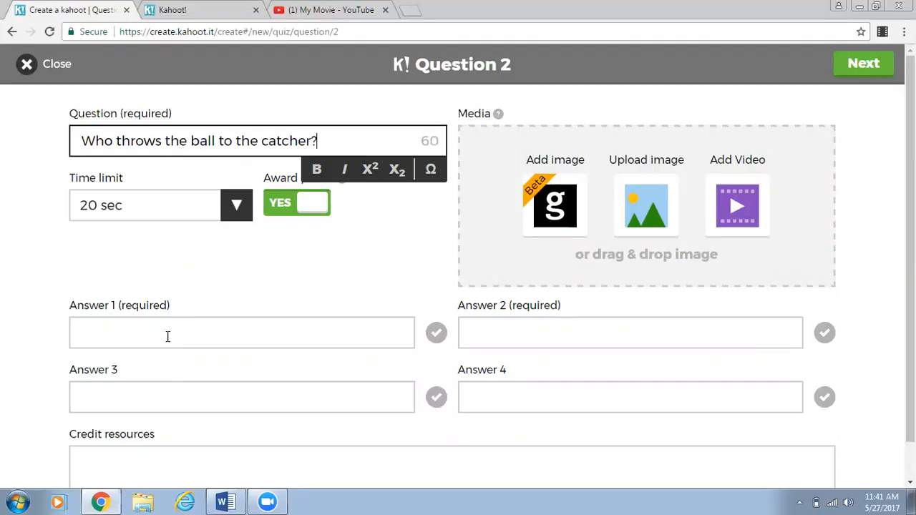
Step: Enter the second question's four answers in order: "1st base", "left field", "pitcher" and "coach"
left_click(135, 337)
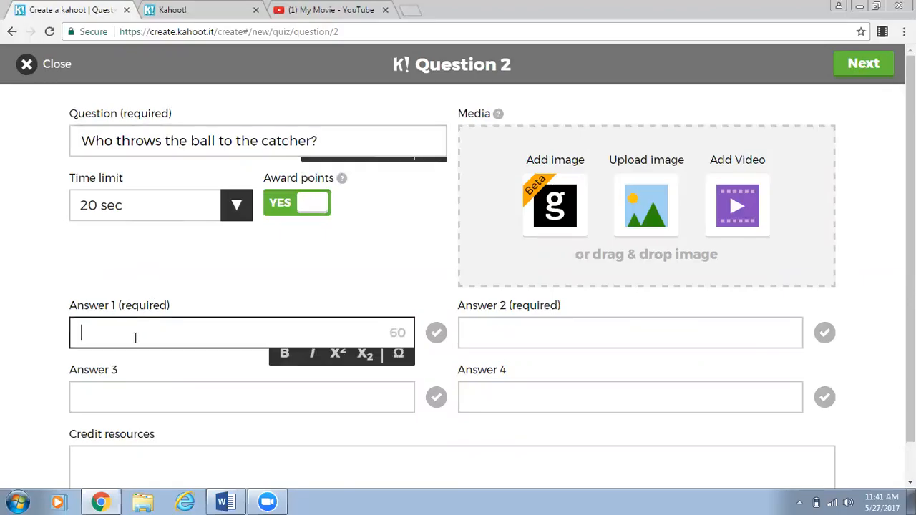
type("1st base")
key("Tab")
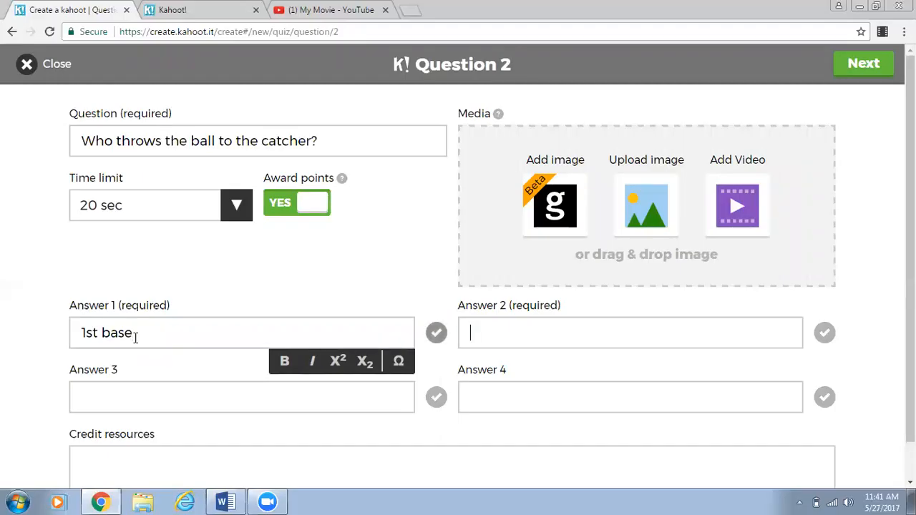
type("left field")
key("Tab")
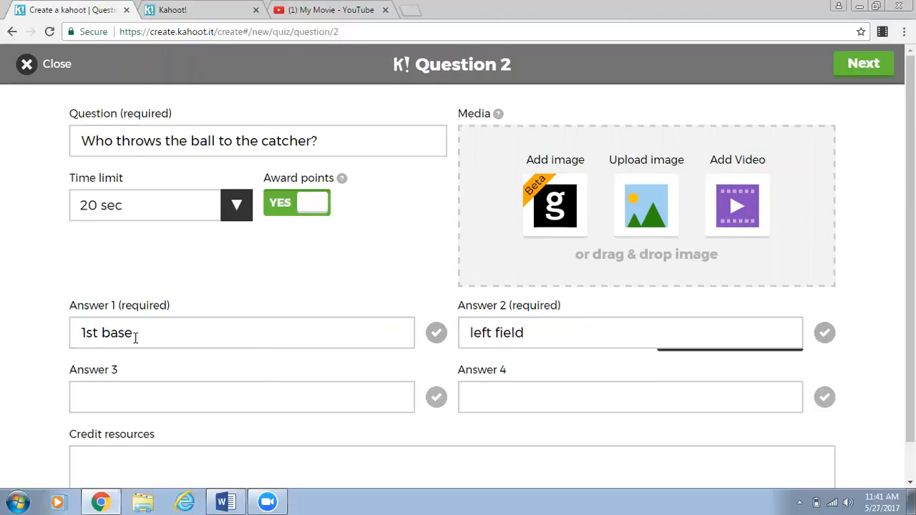
type("pitcher")
key("Tab")
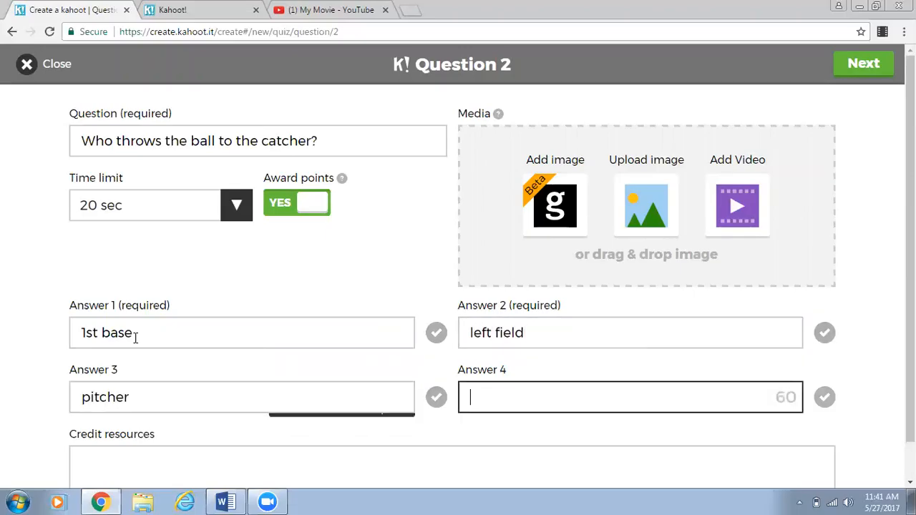
type("coach")
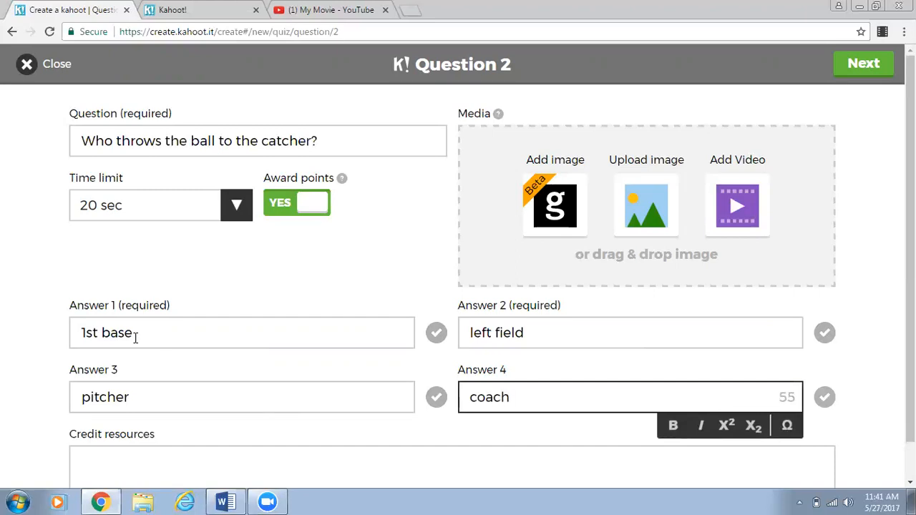
Step: Mark "pitcher" as the correct answer and confirm the question to return to the quiz overview
left_click(440, 399)
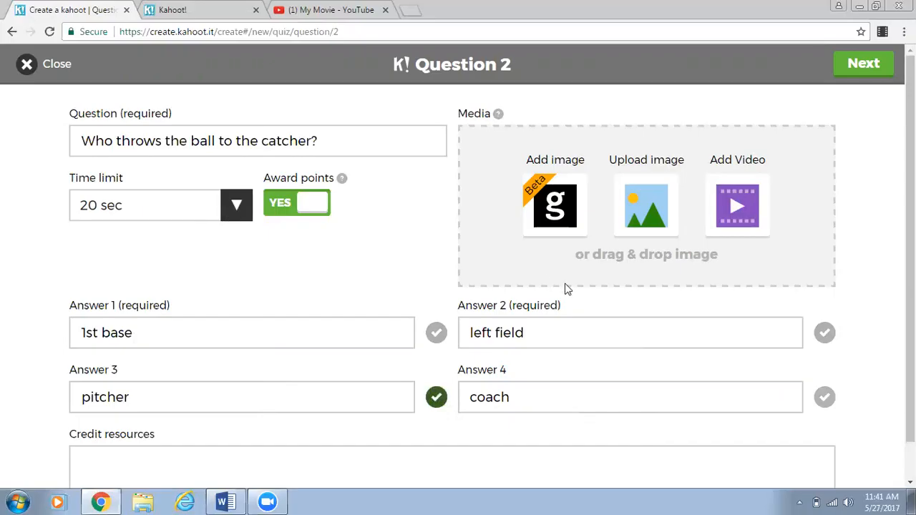
scroll(566, 288, "down", 1)
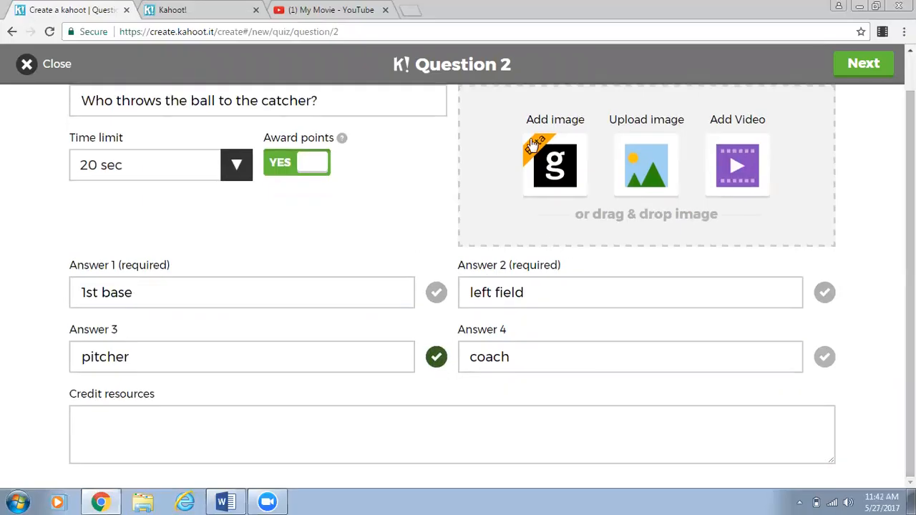
scroll(910, 300, "up", 1)
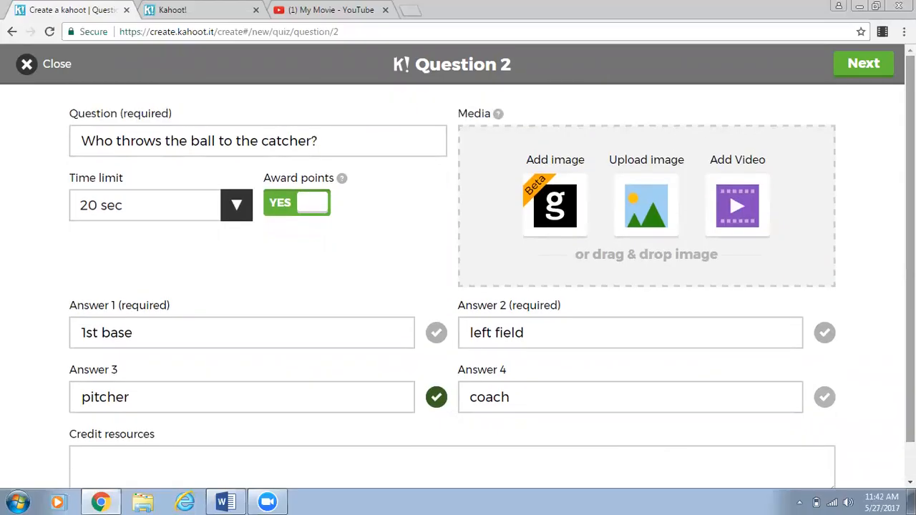
left_click(864, 65)
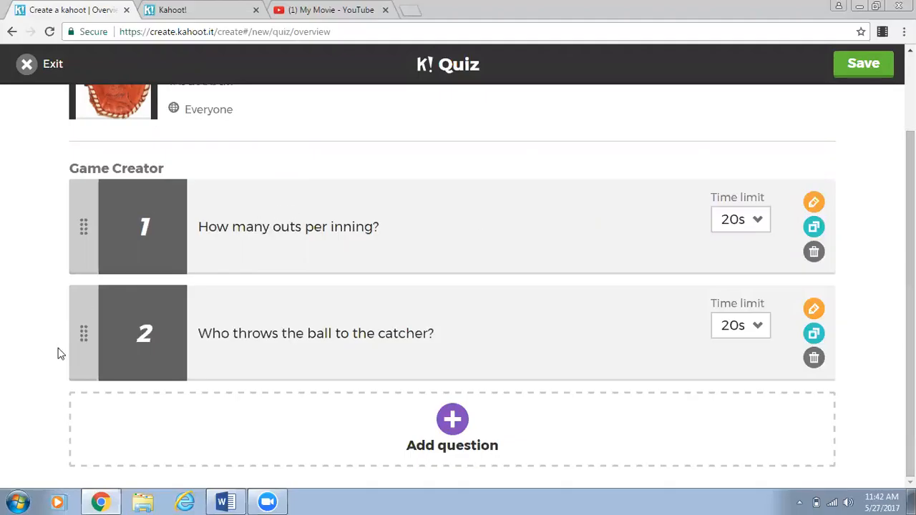
Step: Reorder the quiz questions, placing "Who throws the ball to the catcher?" before "How many outs per inning?"
left_click_drag(74, 340, 73, 228)
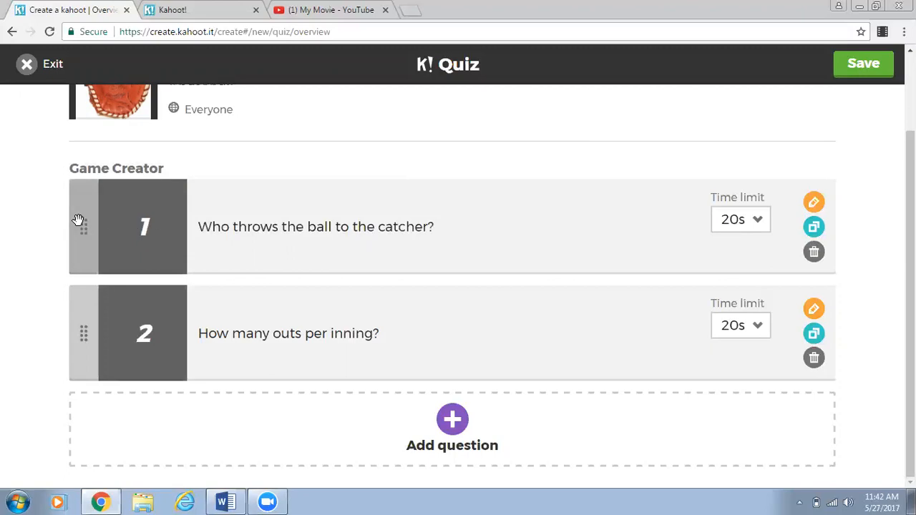
left_click_drag(78, 220, 69, 334)
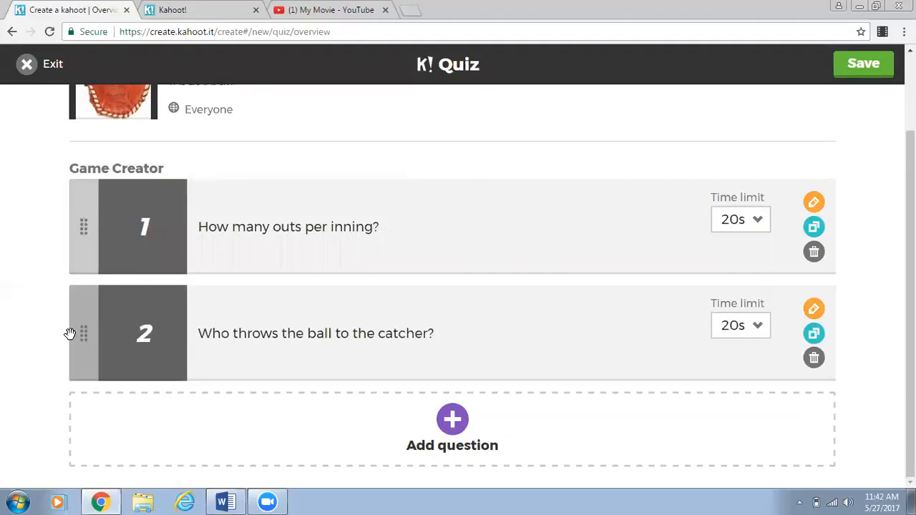
left_click_drag(70, 333, 78, 208)
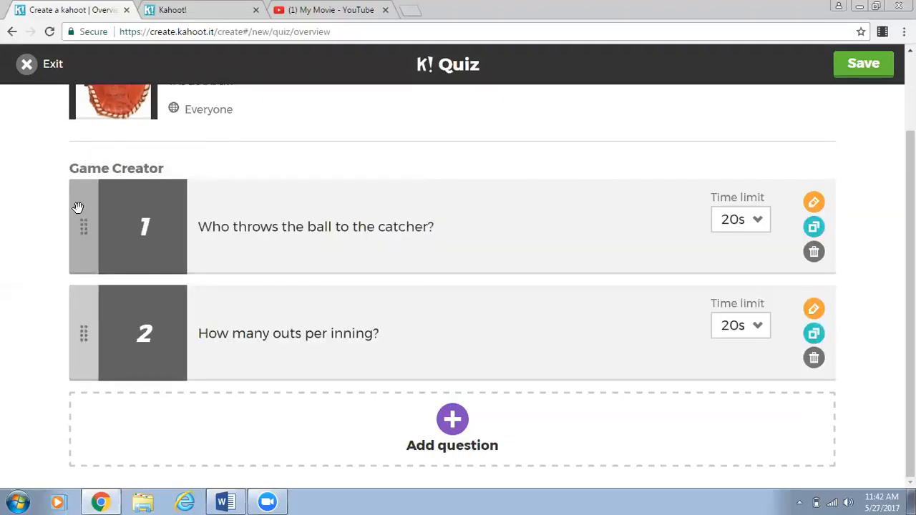
Step: Save the Baseball quiz and open its preview from the finished page
left_click_drag(910, 229, 910, 158)
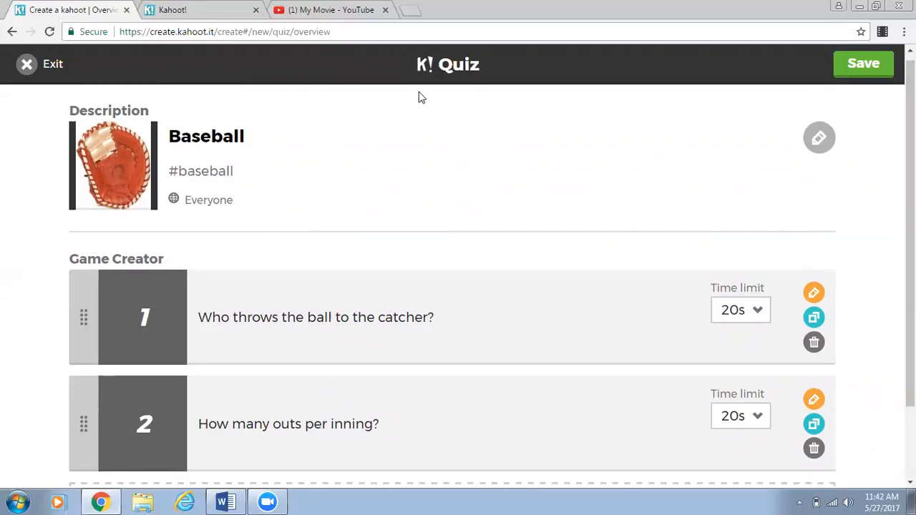
left_click(875, 69)
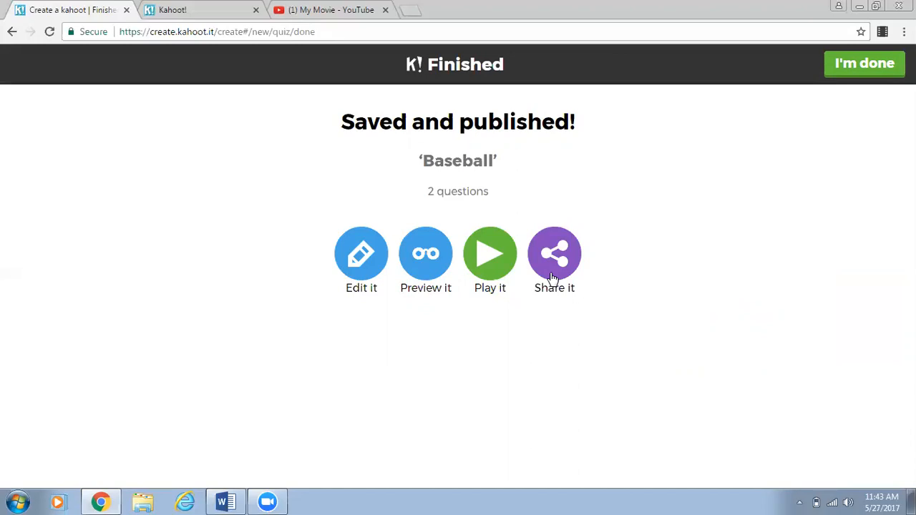
left_click(432, 257)
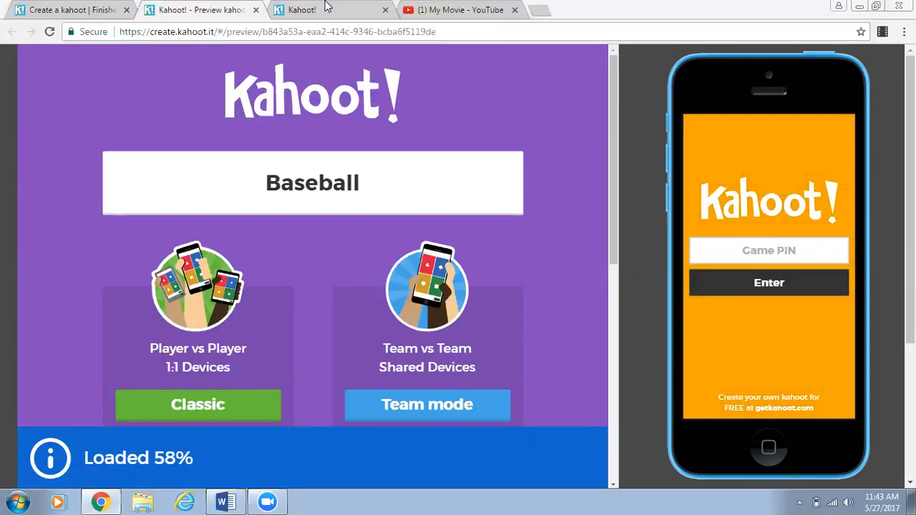
Step: Compare the separate kahoot.it Game PIN page with the simulated phone's Game PIN entry in the quiz preview
left_click(308, 15)
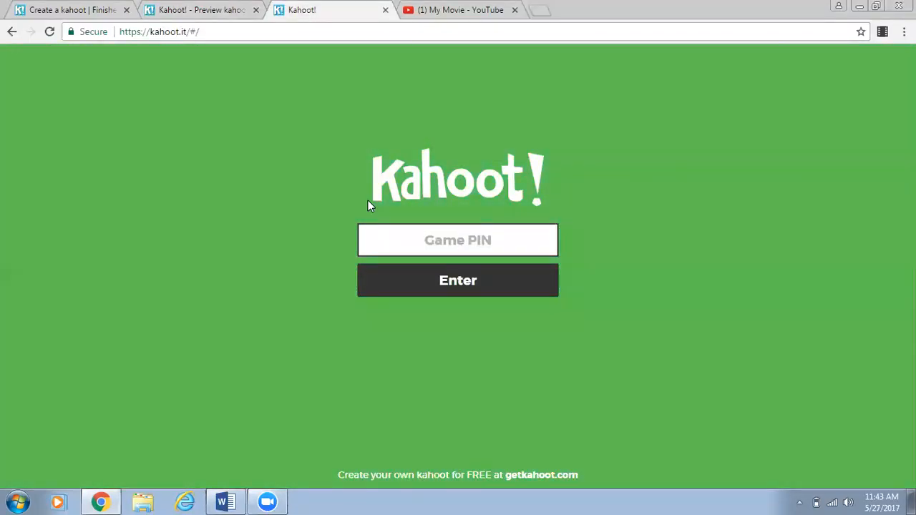
left_click(204, 12)
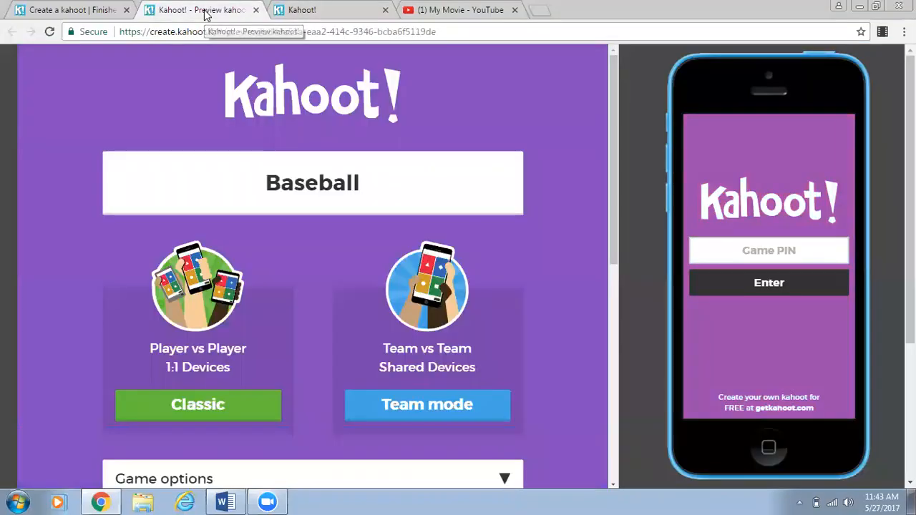
left_click(772, 251)
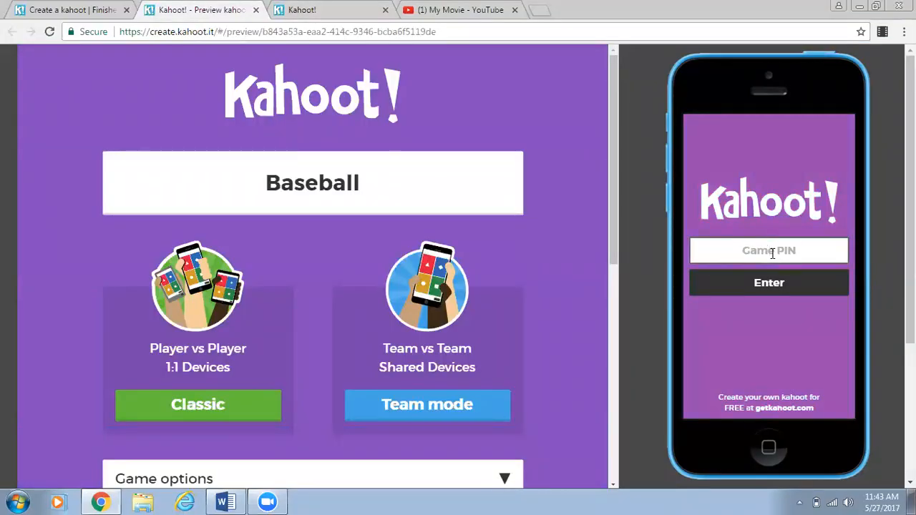
left_click(308, 13)
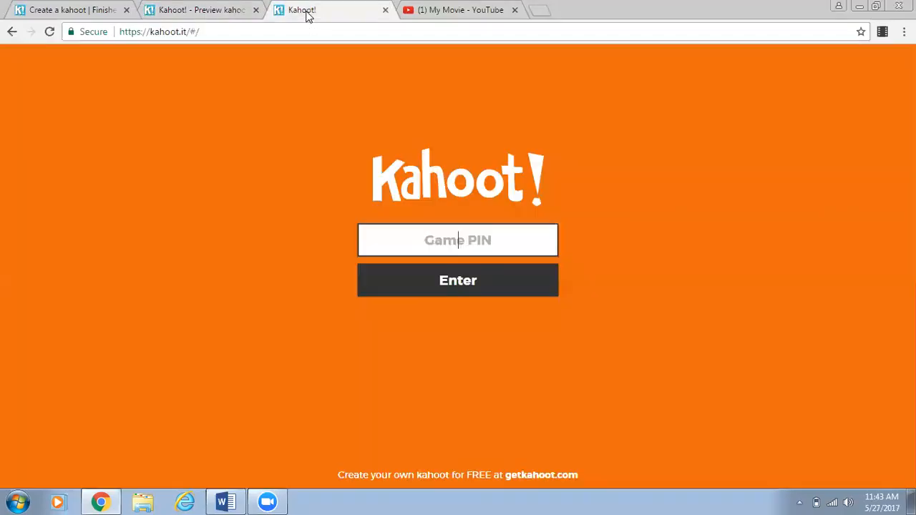
left_click(194, 20)
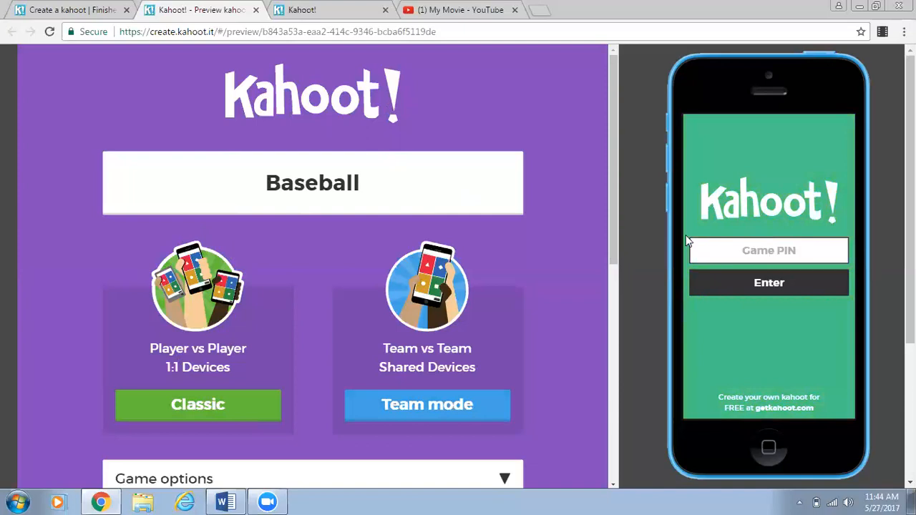
left_click(744, 247)
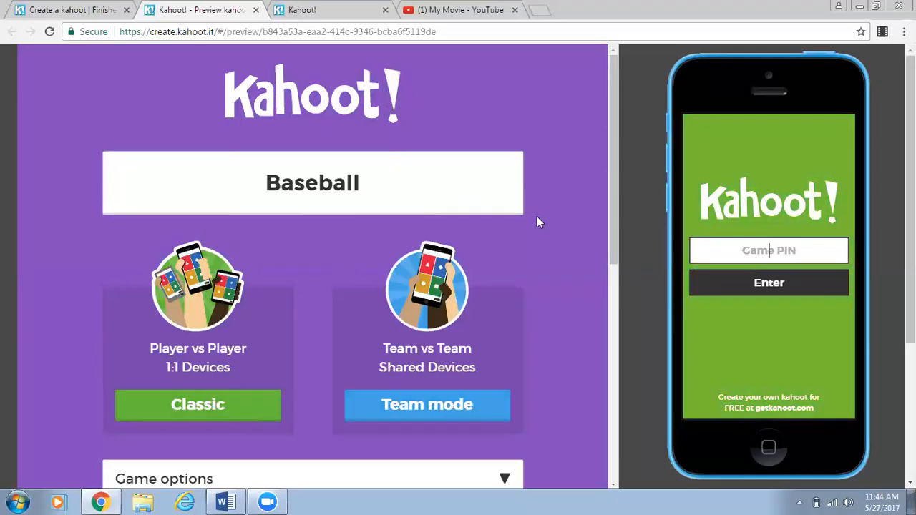
Step: Turn on random ordering of both questions and answers in the preview's game options
left_click_drag(611, 196, 609, 214)
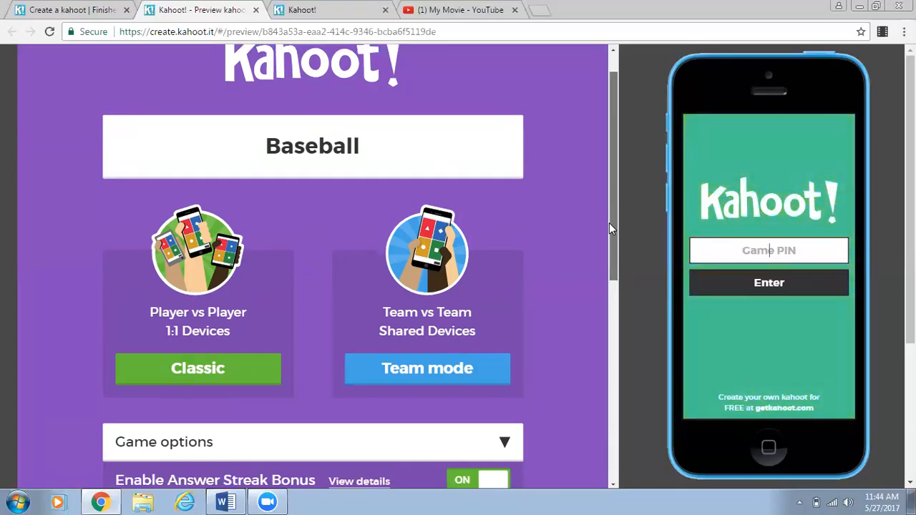
left_click_drag(609, 223, 609, 325)
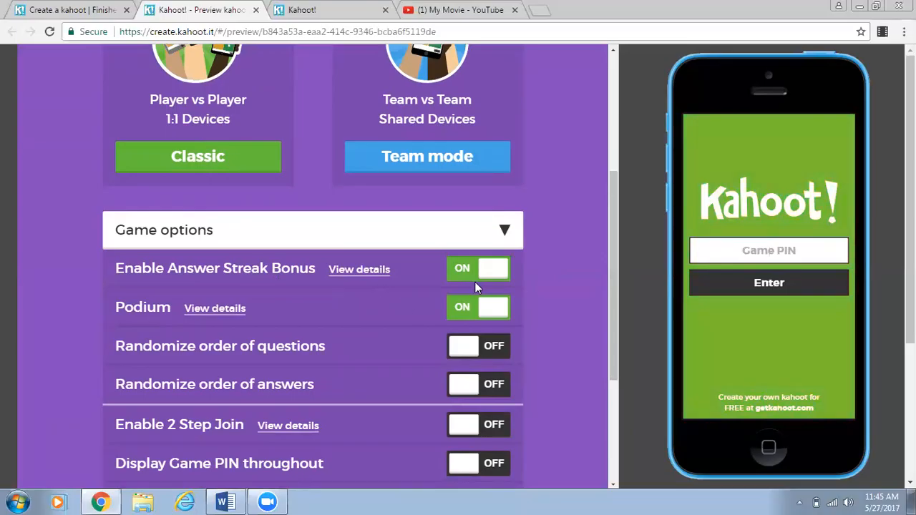
left_click(486, 357)
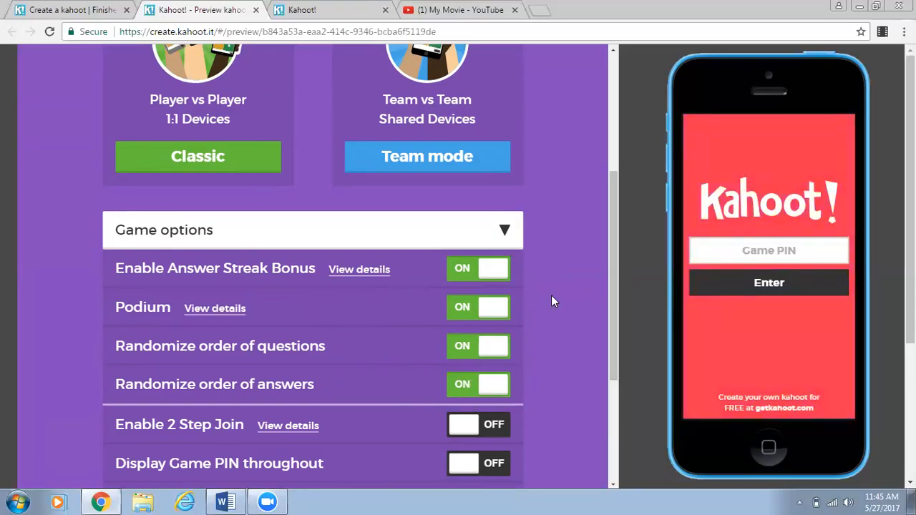
Step: Show the details for Enable 2 Step Join and review the remaining game options
left_click(288, 427)
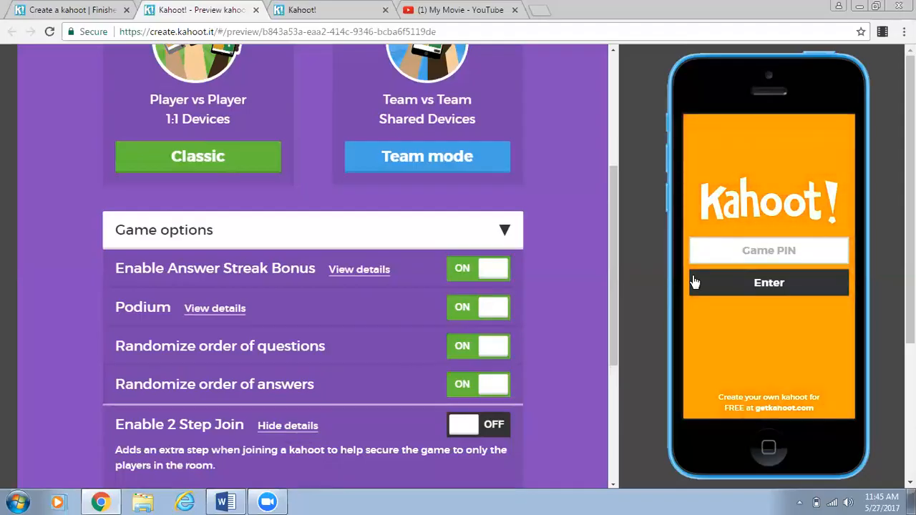
left_click_drag(611, 305, 614, 328)
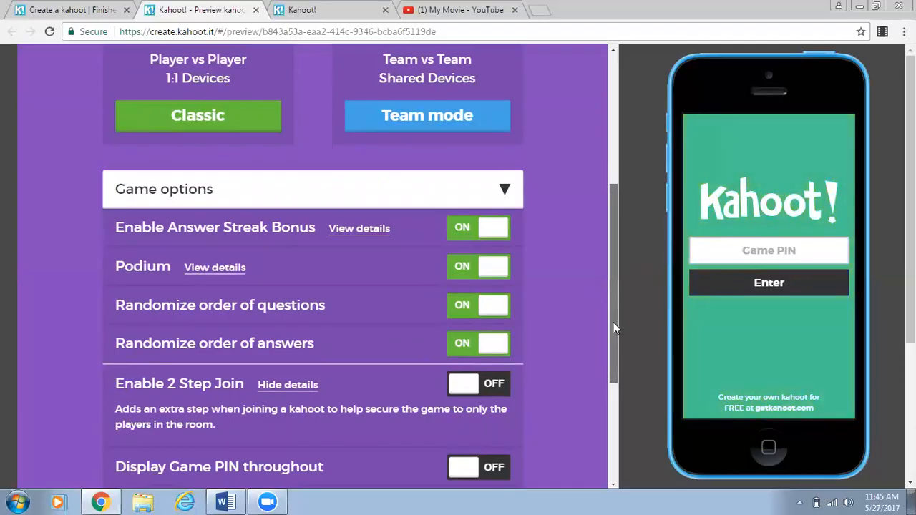
left_click_drag(613, 325, 616, 383)
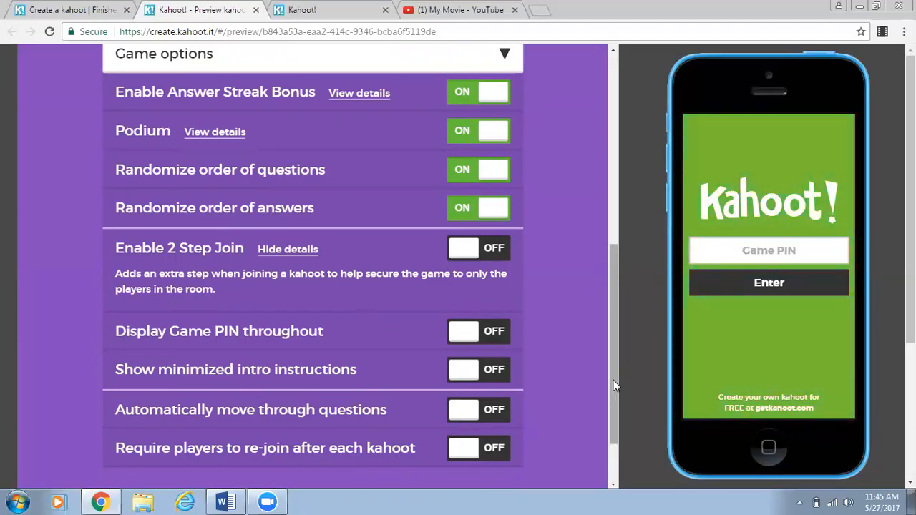
Step: Launch the preview in Team mode and enter the displayed Game PIN on the simulated phone to join
left_click_drag(613, 379, 642, 236)
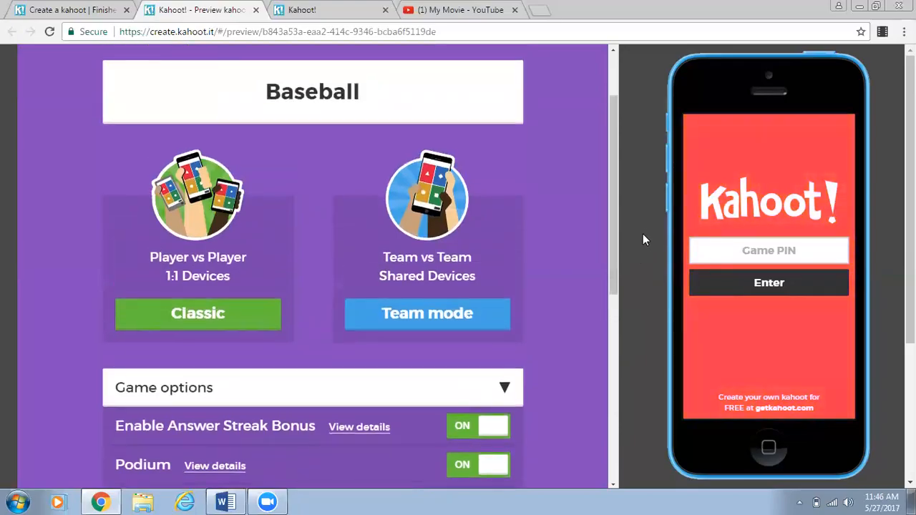
left_click(417, 326)
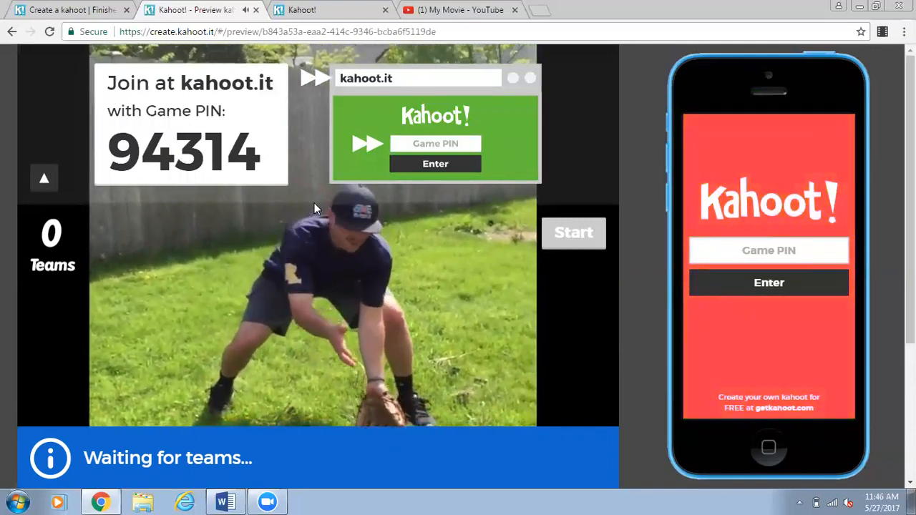
left_click_drag(107, 152, 265, 160)
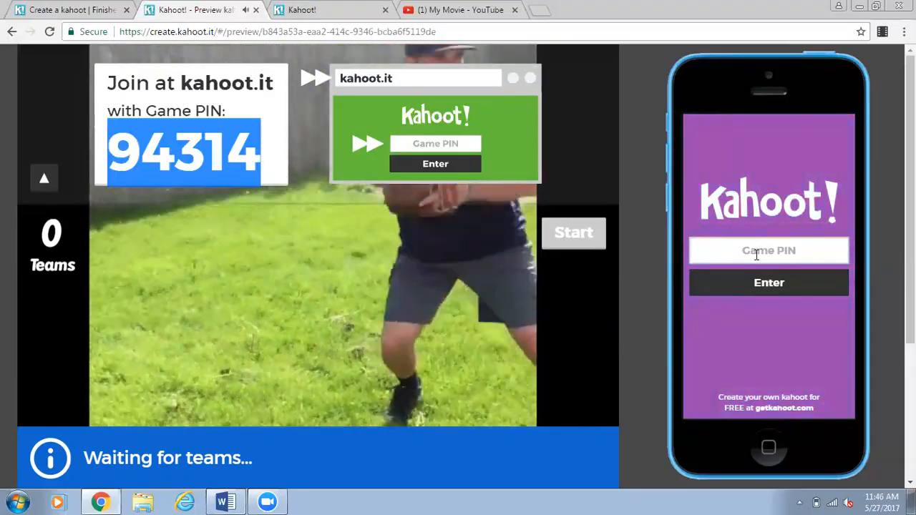
left_click(757, 250)
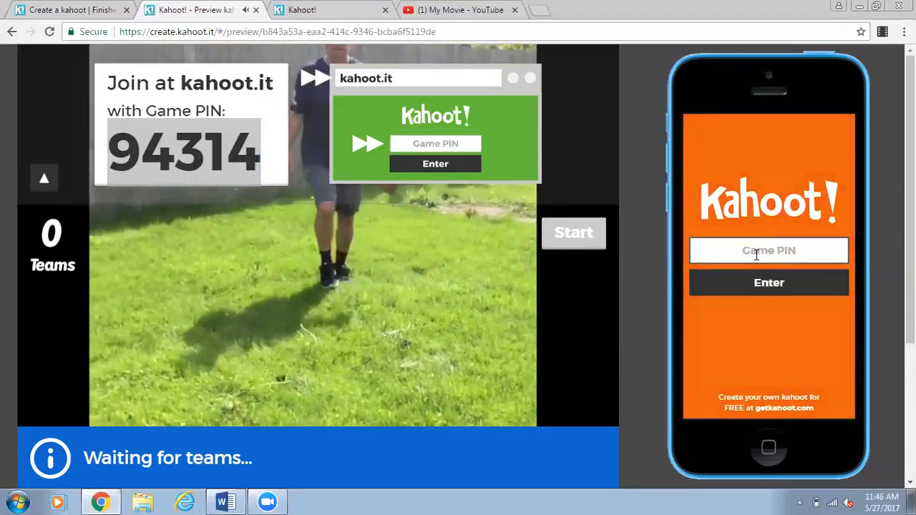
type("9")
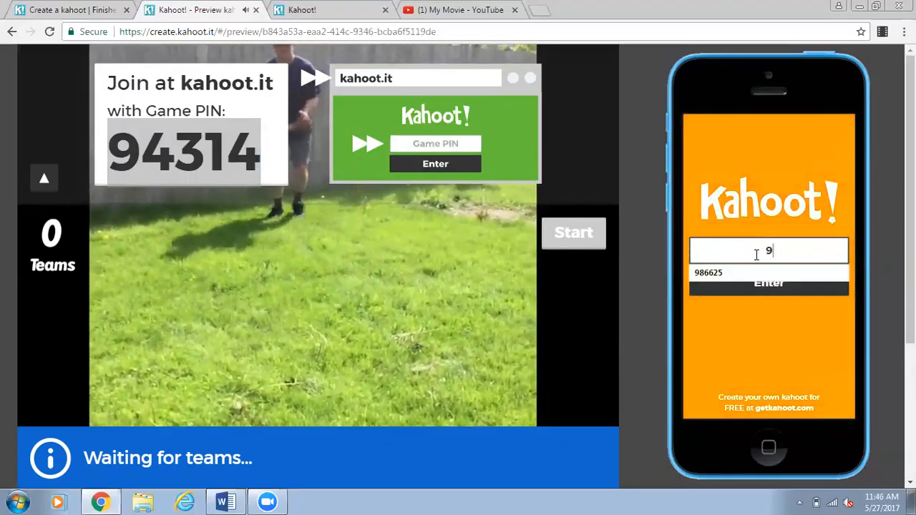
type("4314")
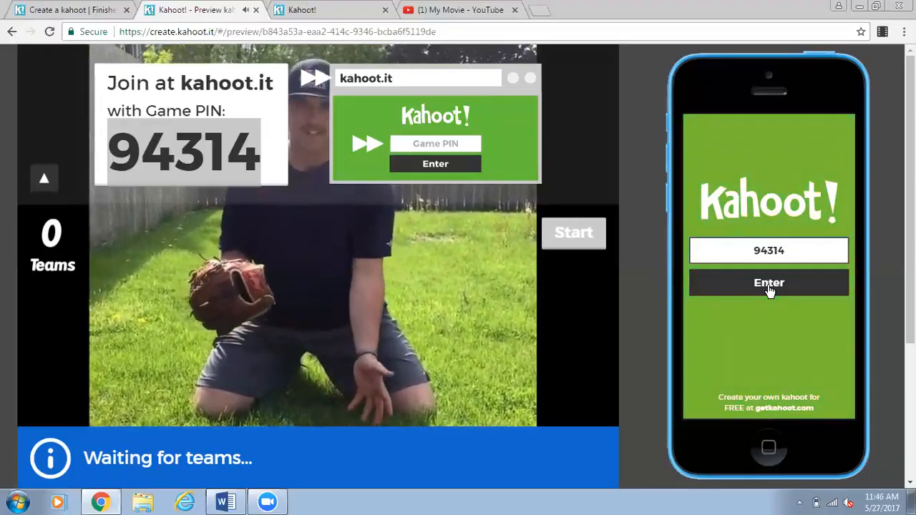
left_click(770, 286)
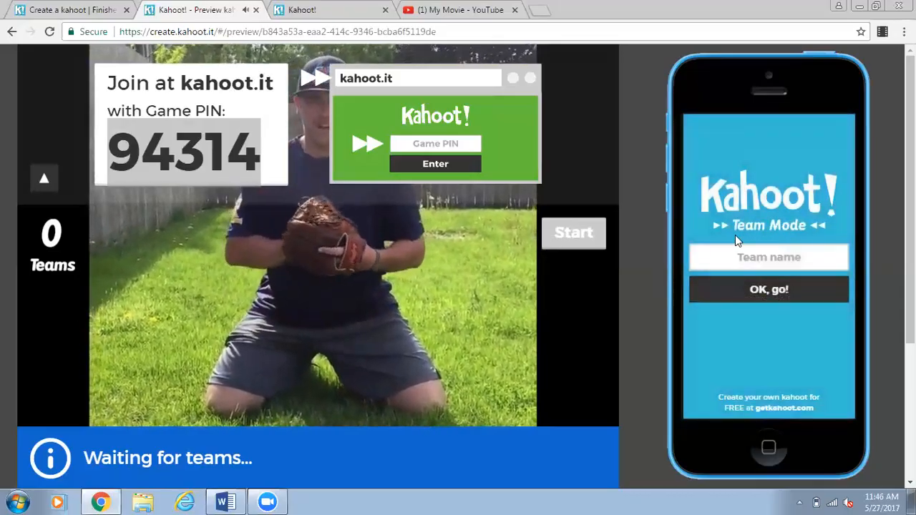
Step: Register the team on the simulated phone under the name "Go Cubs"
left_click(765, 258)
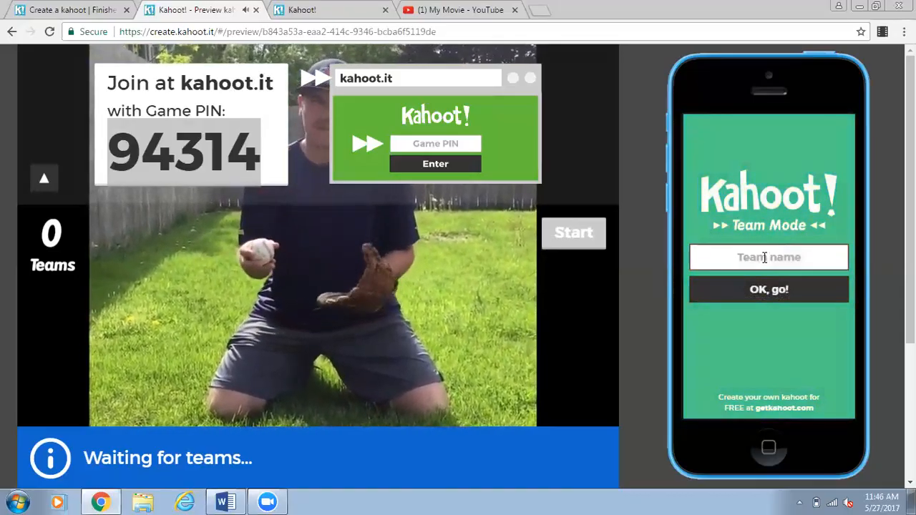
type("Go c")
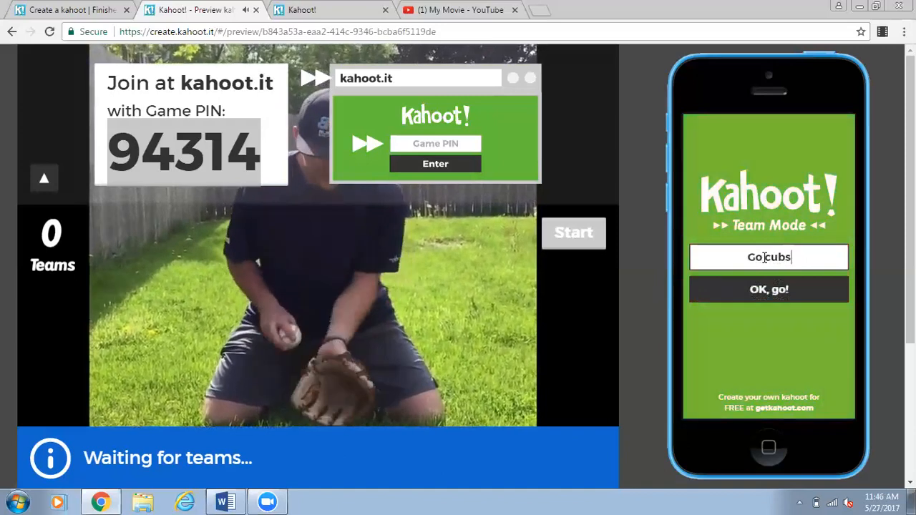
type("ubs")
key("BackSpace")
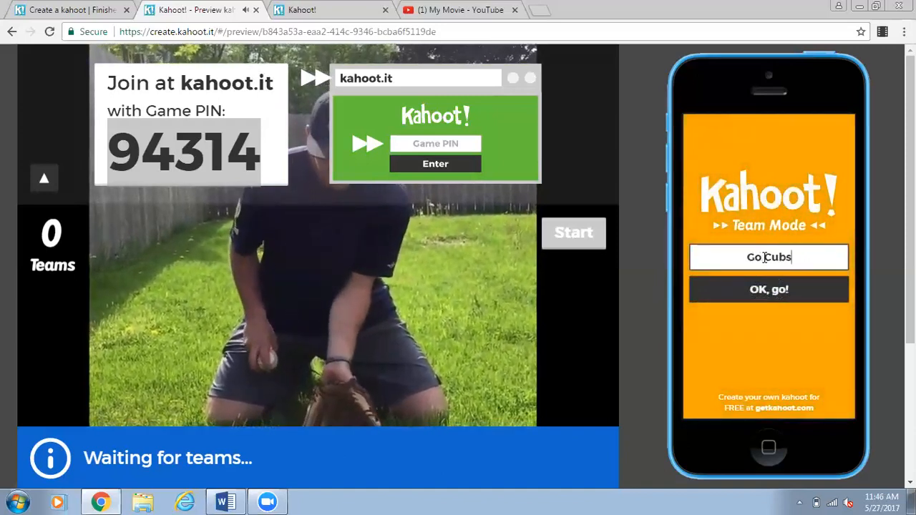
left_click(769, 290)
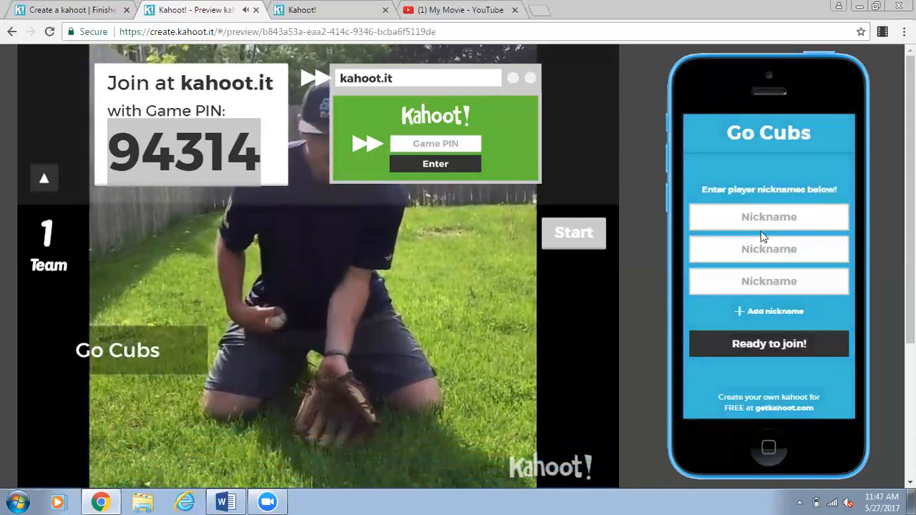
Step: Enter the player nicknames "e", "f" and "g" for the team and confirm it is ready to join
mouse_move(118, 347)
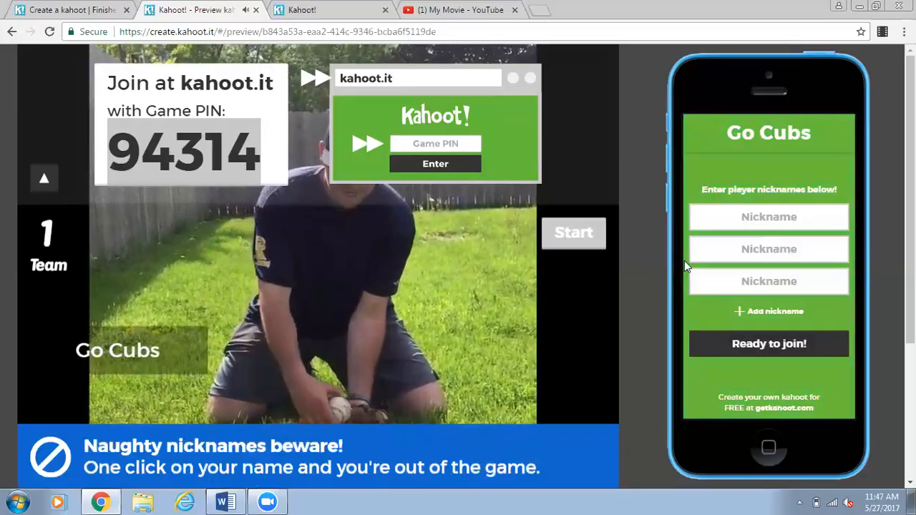
type("e")
key("Tab")
type("f")
key("Tab")
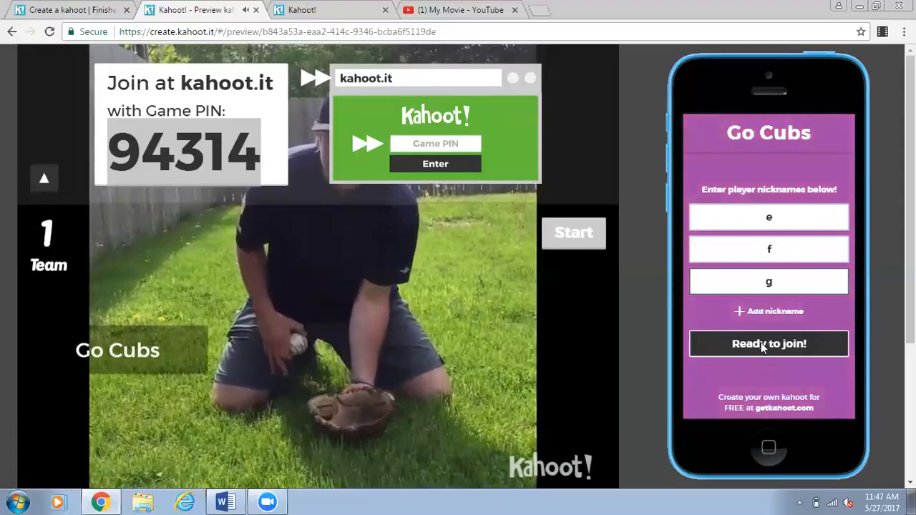
left_click(763, 345)
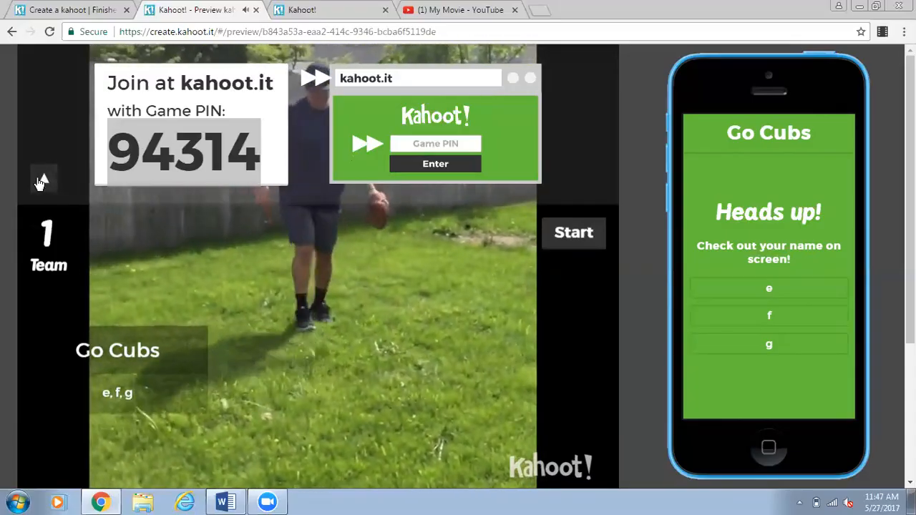
Step: Collapse the join instructions to the compact Game PIN banner, highlight the PIN, and start the game
left_click(45, 174)
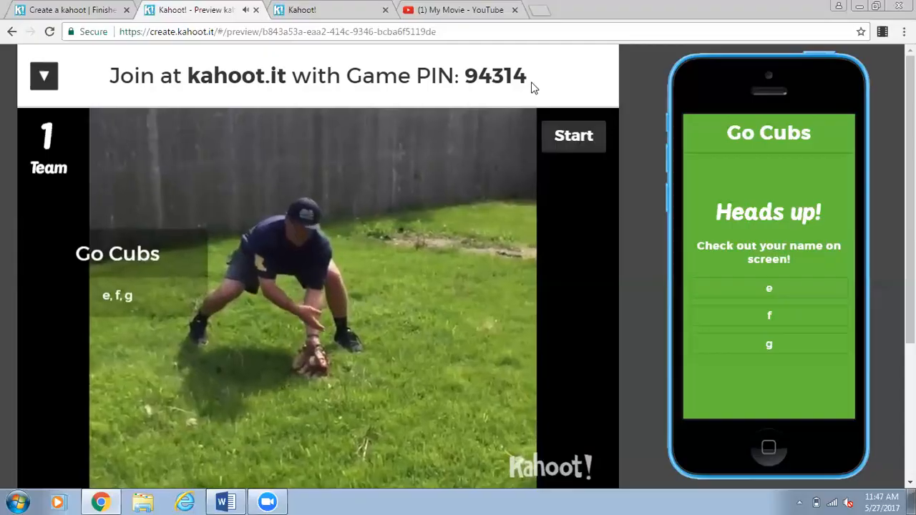
left_click_drag(529, 77, 466, 78)
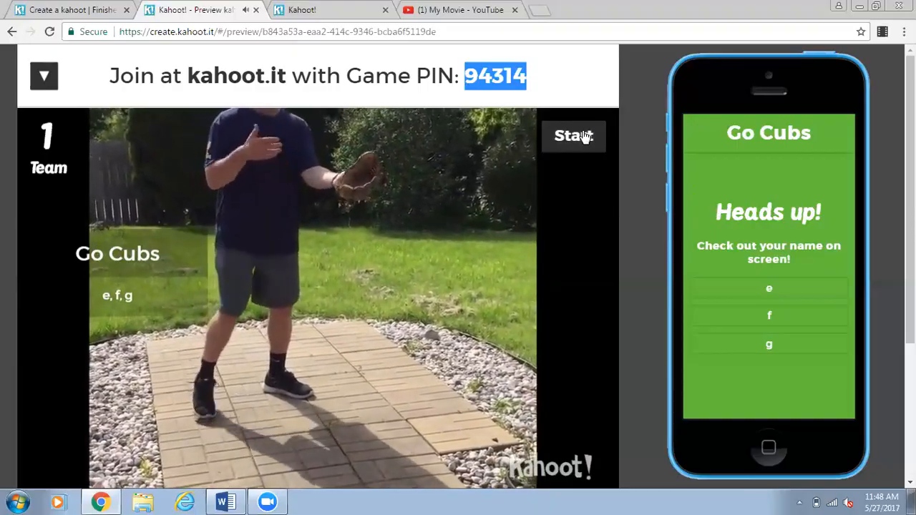
left_click(582, 136)
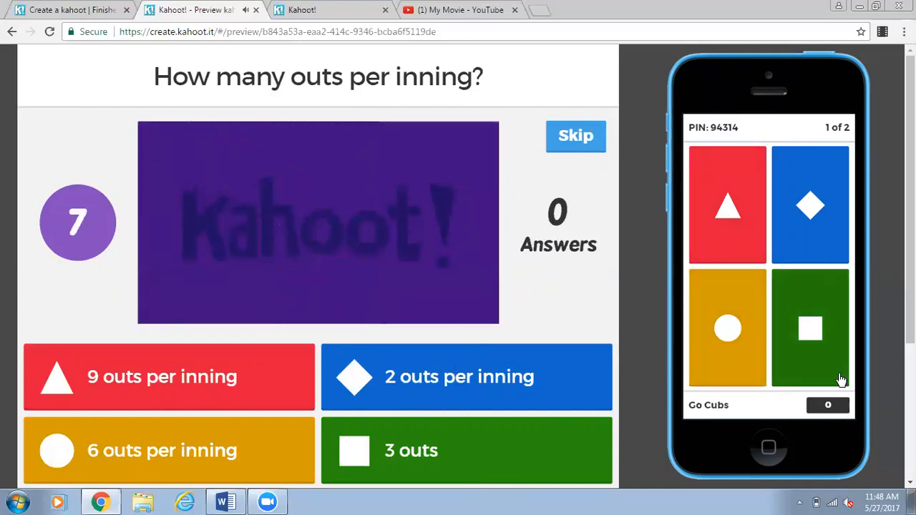
Step: Answer "How many outs per inning?" with "6 outs per inning" on the simulated phone and advance past the scoreboard to the second question
left_click(726, 328)
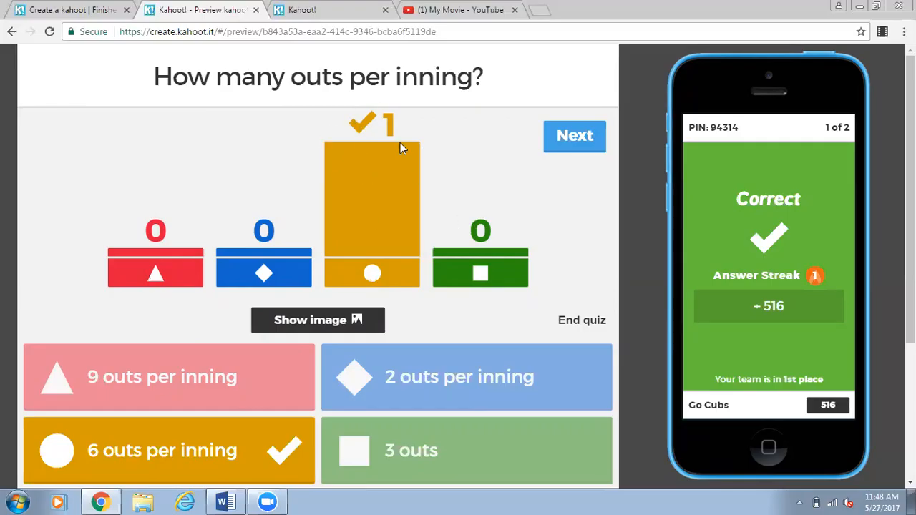
left_click(574, 138)
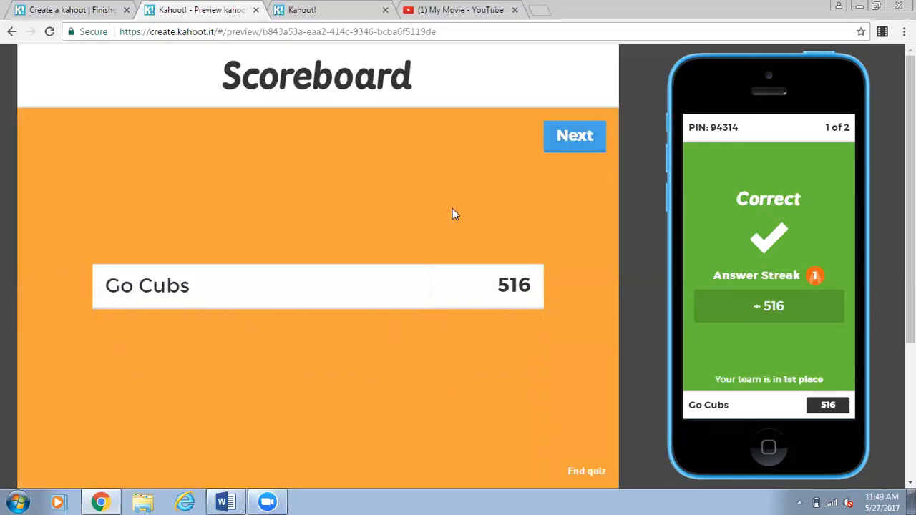
left_click(554, 145)
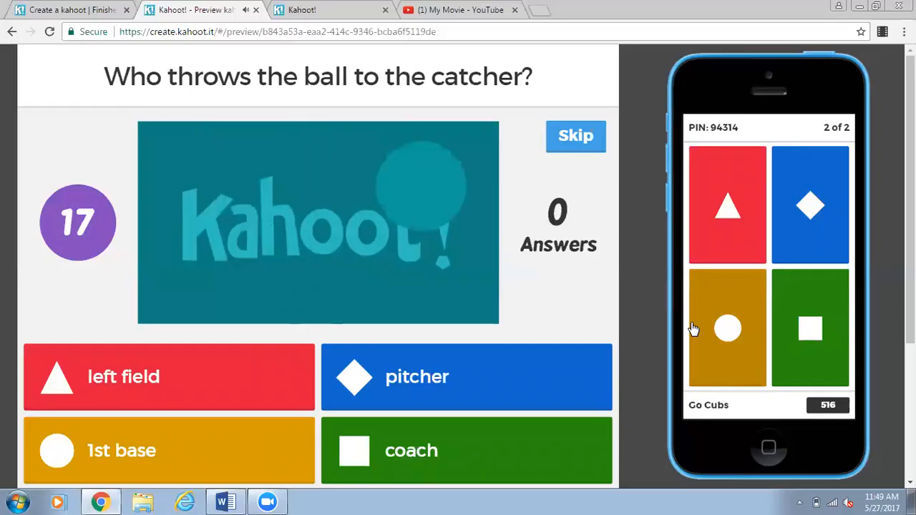
Step: Answer "Who throws the ball to the catcher?" with "1st base" on the simulated phone, advance to the top teams, and get the results
left_click(693, 328)
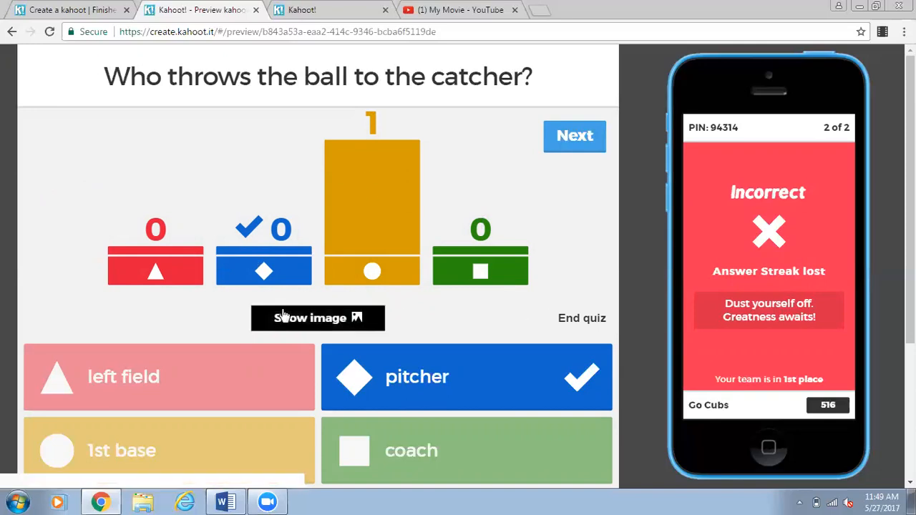
left_click(577, 137)
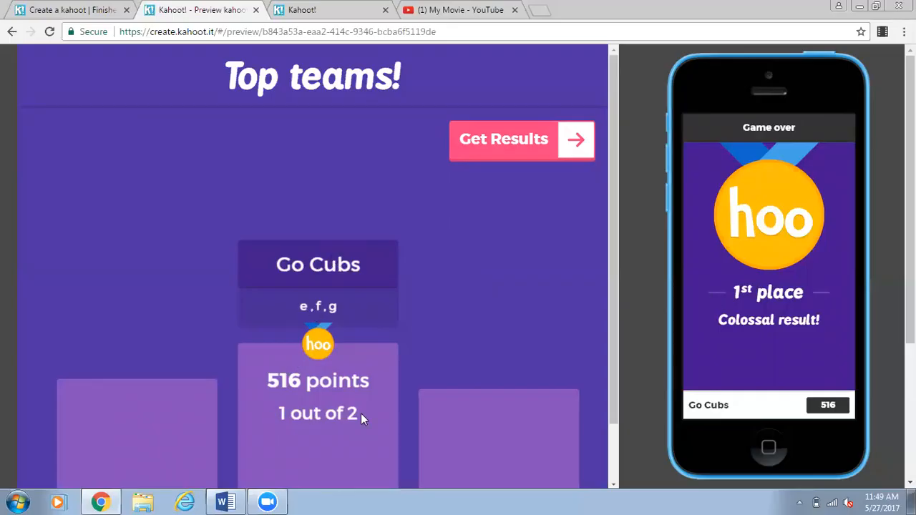
left_click(511, 141)
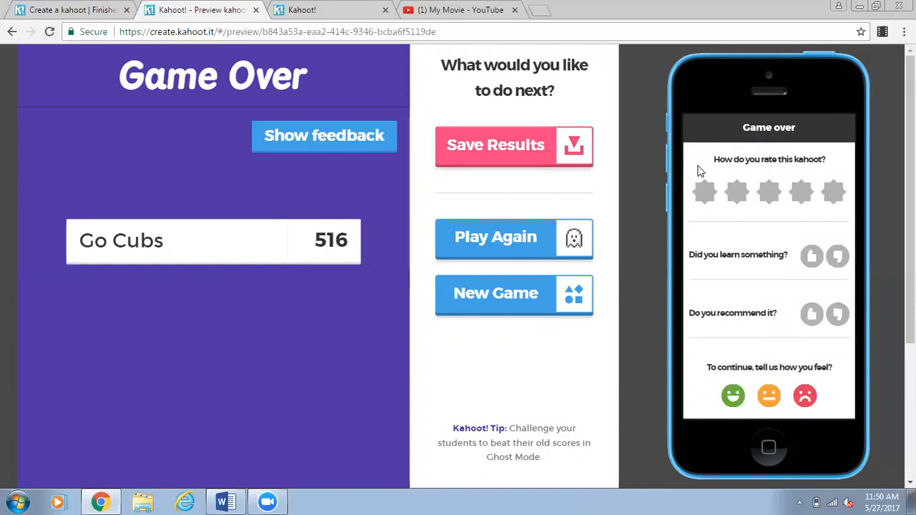
Step: Rate the kahoot five stars, give thumbs up for learning and recommending, and submit the neutral face as the feeling
left_click(833, 190)
left_click(809, 262)
left_click(814, 319)
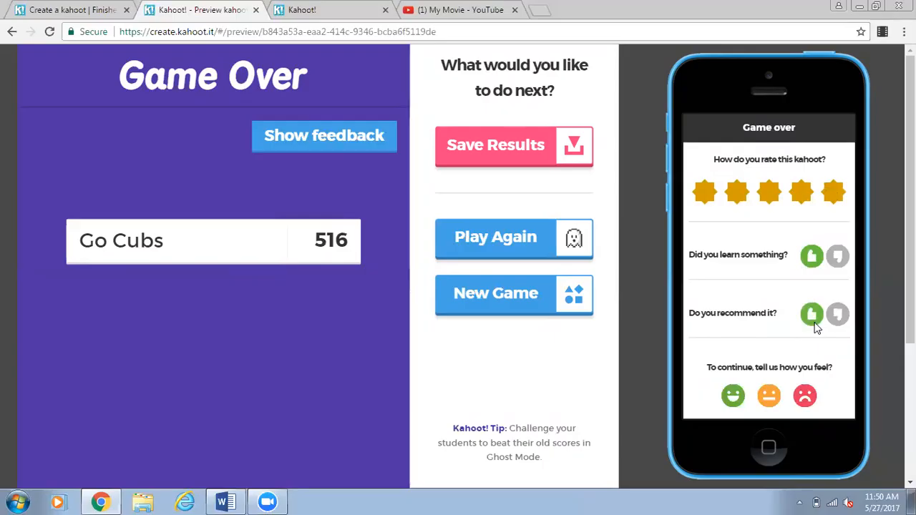
left_click(771, 394)
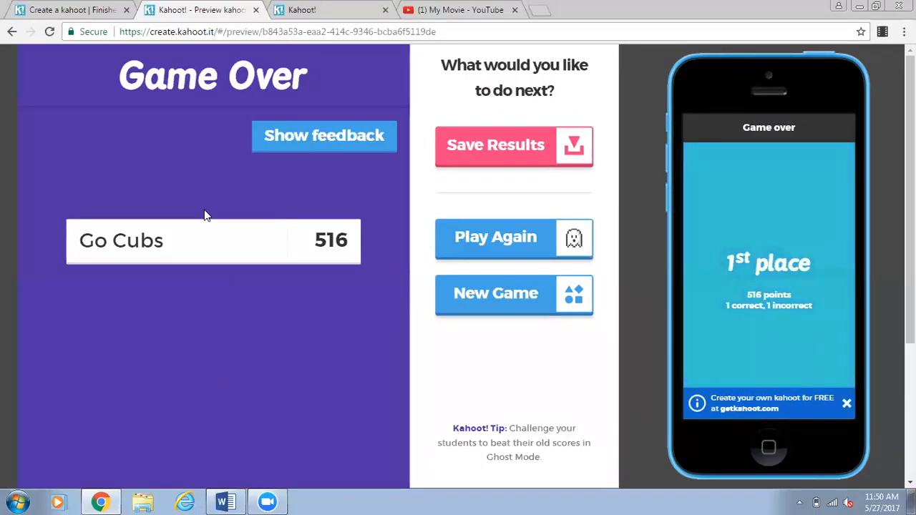
Step: Review the feedback summary for the finished game and return to the scoreboard
left_click(348, 144)
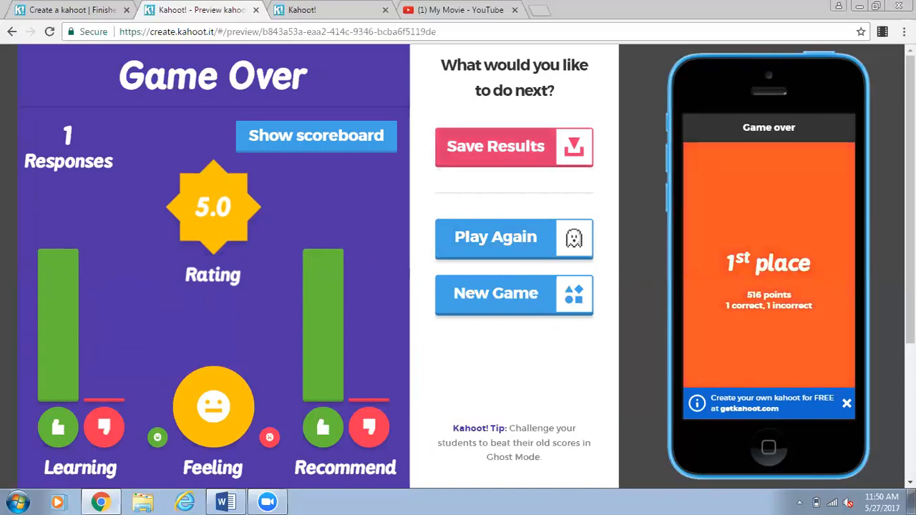
scroll(392, 191, "down", 1)
scroll(458, 260, "up", 1)
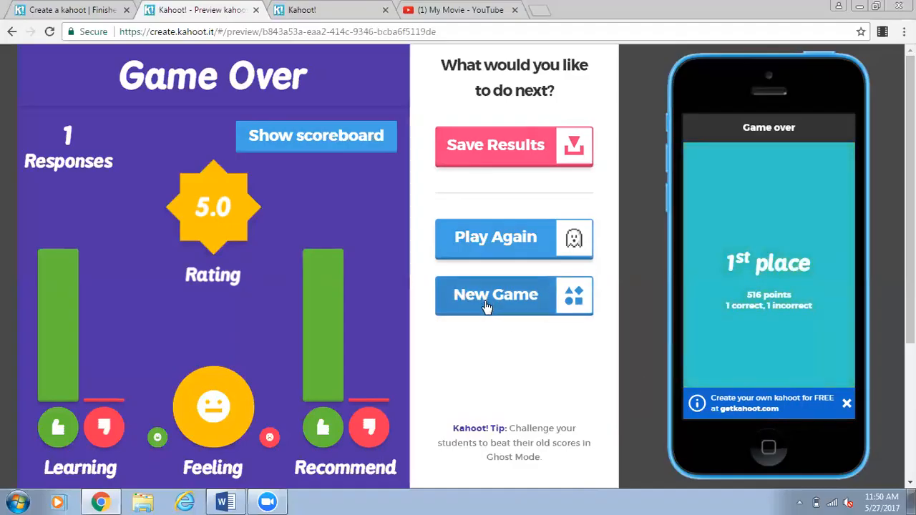
left_click(297, 149)
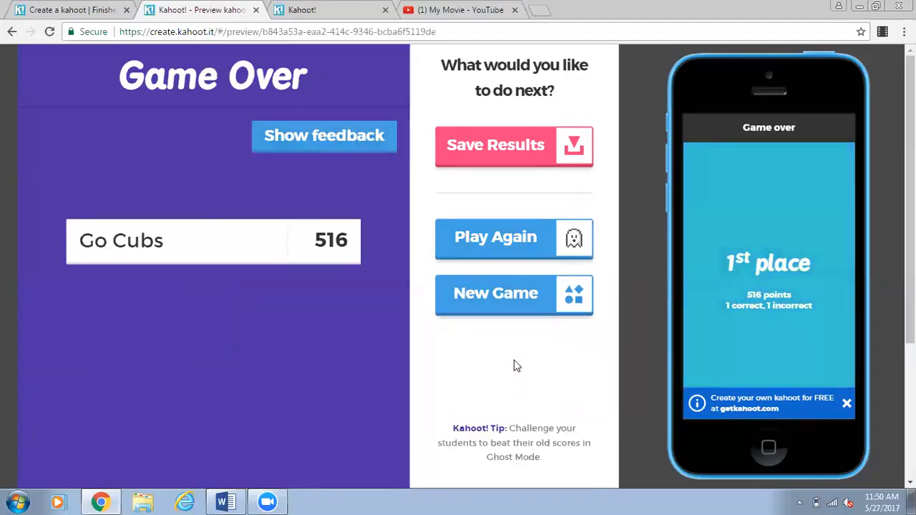
Step: Choose a new game from the Game Over screen and open the list of own kahoots on the page that loads
left_click(473, 290)
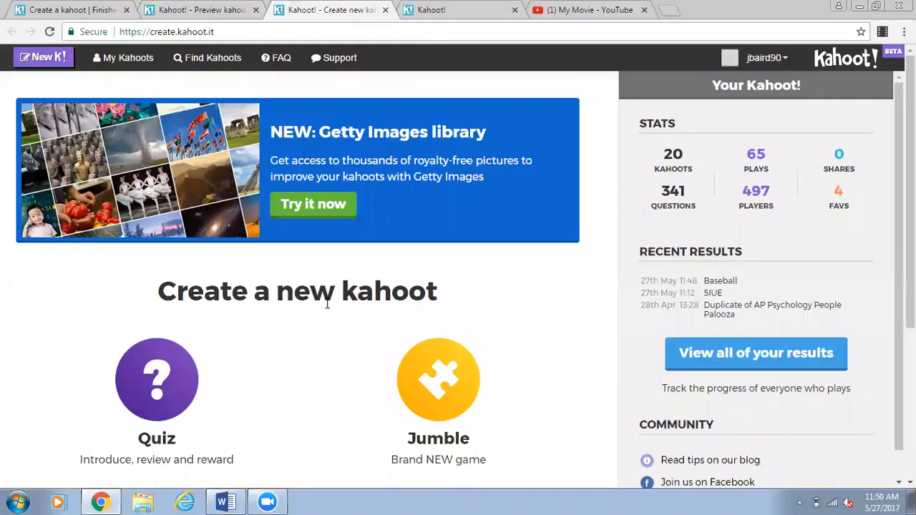
left_click(208, 9)
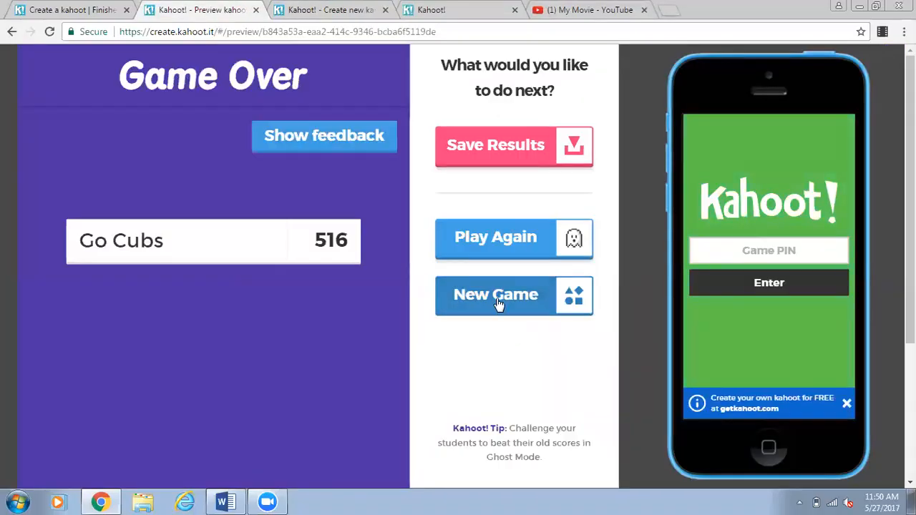
left_click(307, 10)
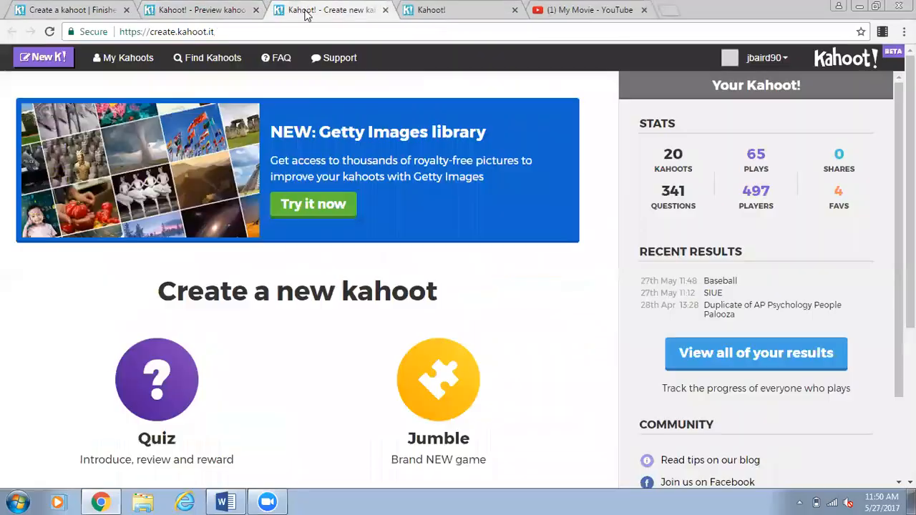
left_click(123, 63)
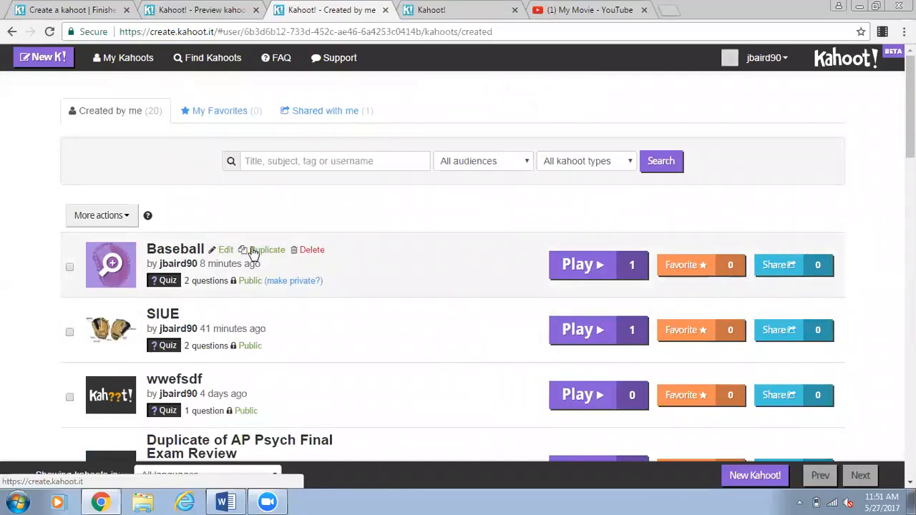
Step: Launch the Baseball quiz in Classic mode, highlight its Game PIN, and collapse the join instructions to the compact banner
left_click(574, 267)
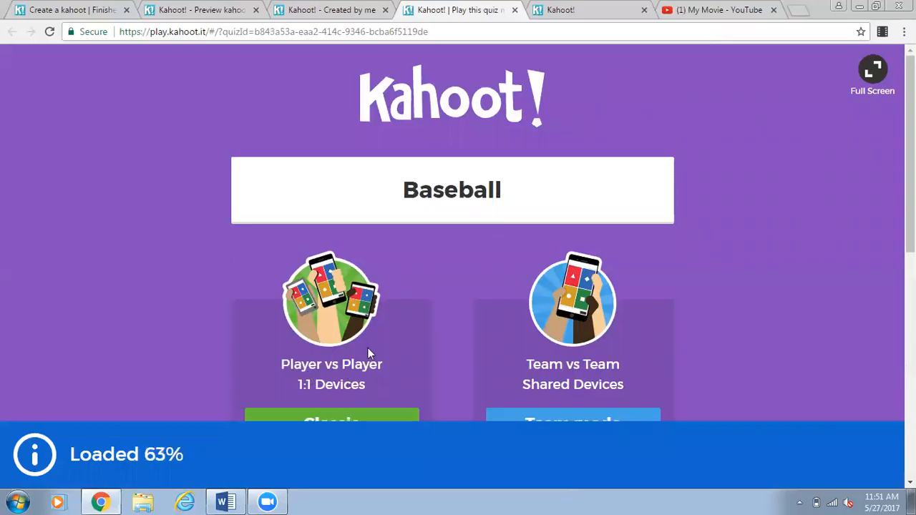
left_click(301, 414)
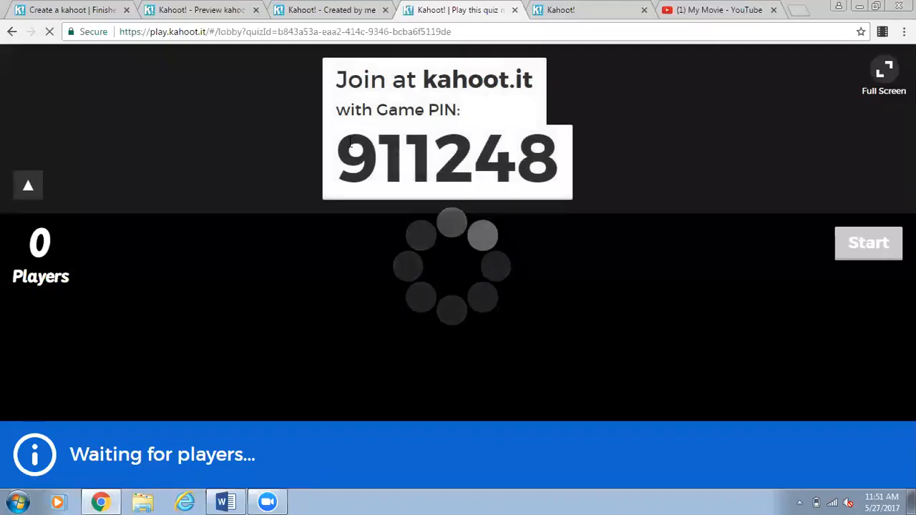
left_click_drag(351, 143, 582, 203)
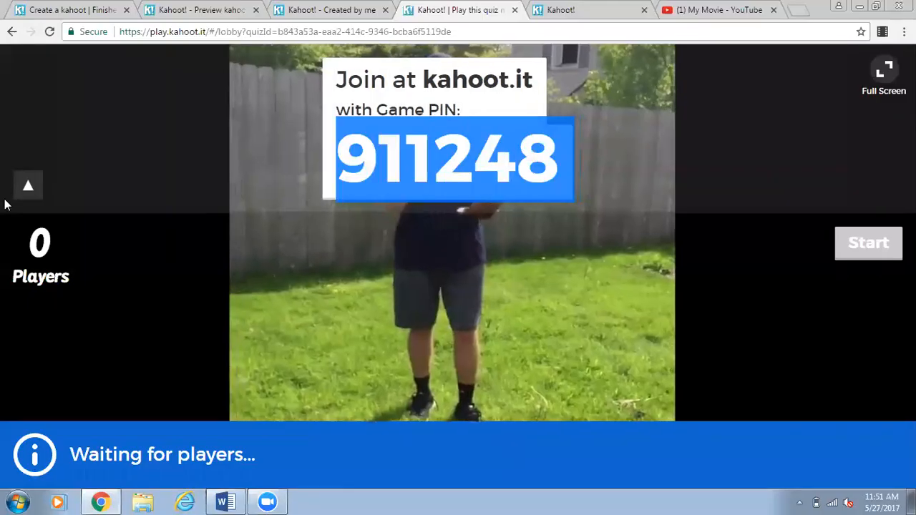
left_click(20, 188)
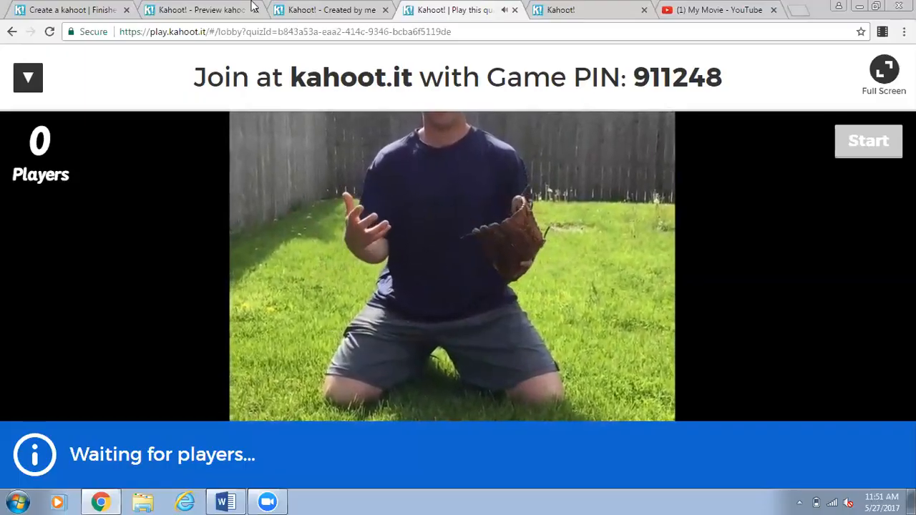
Step: Leave the Baseball quiz's "Saved and published!" page for the list of created kahoots, then view the FAQ page and return to the list
left_click(195, 10)
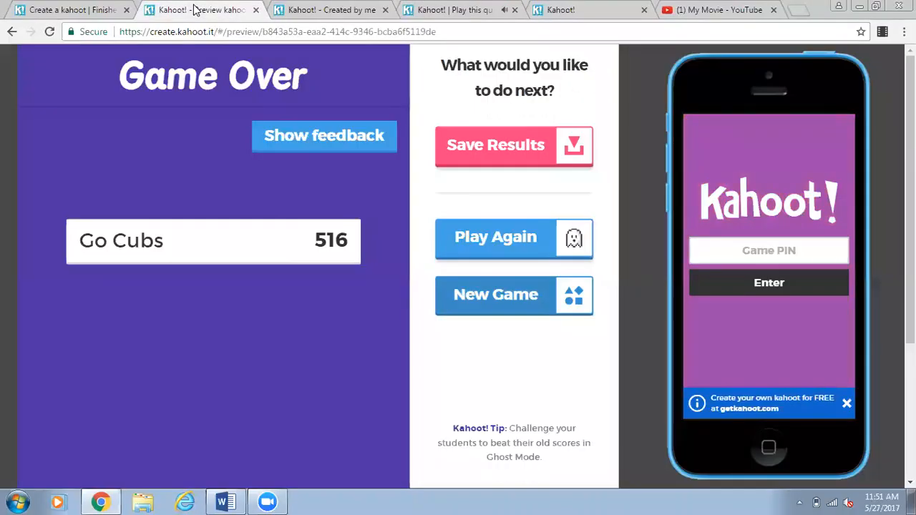
left_click(69, 7)
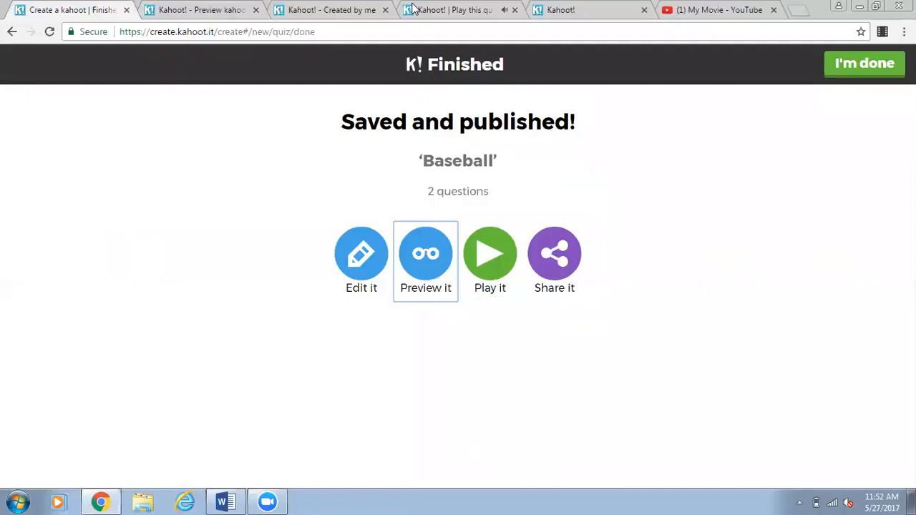
left_click(414, 64)
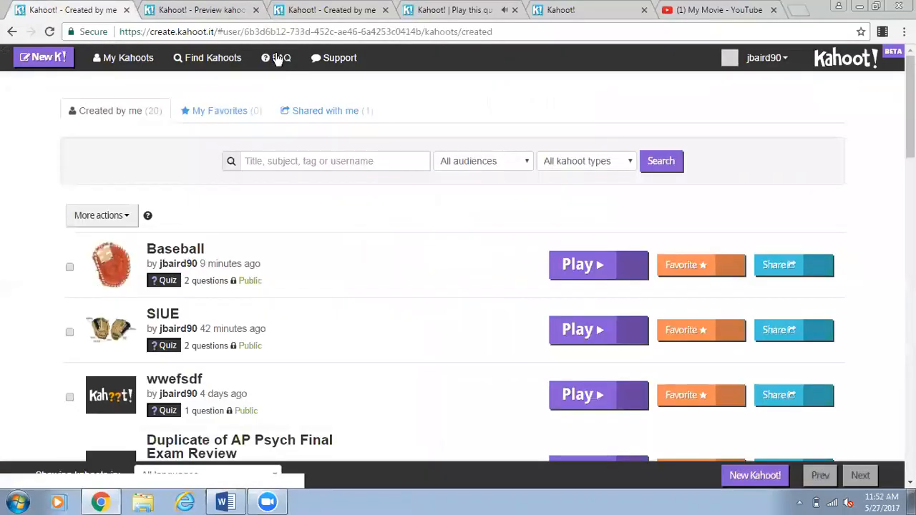
left_click(278, 59)
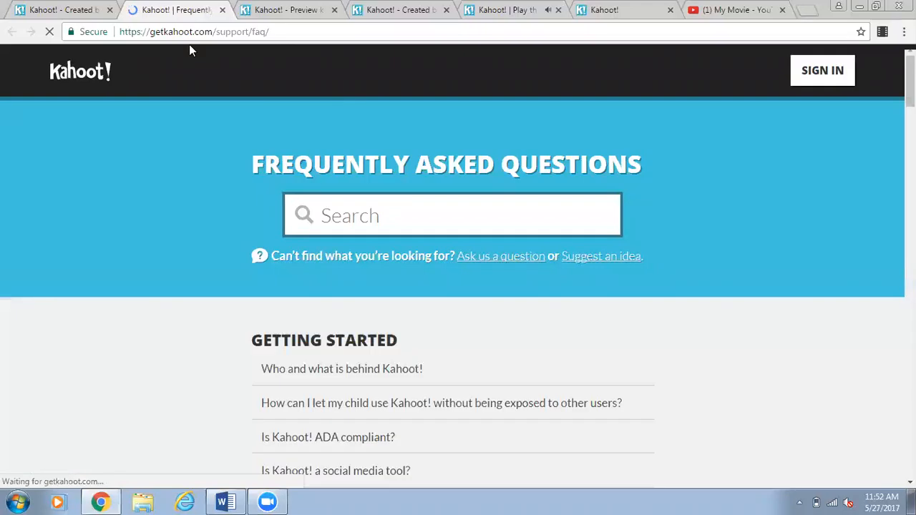
key("ctrl+shift+Tab")
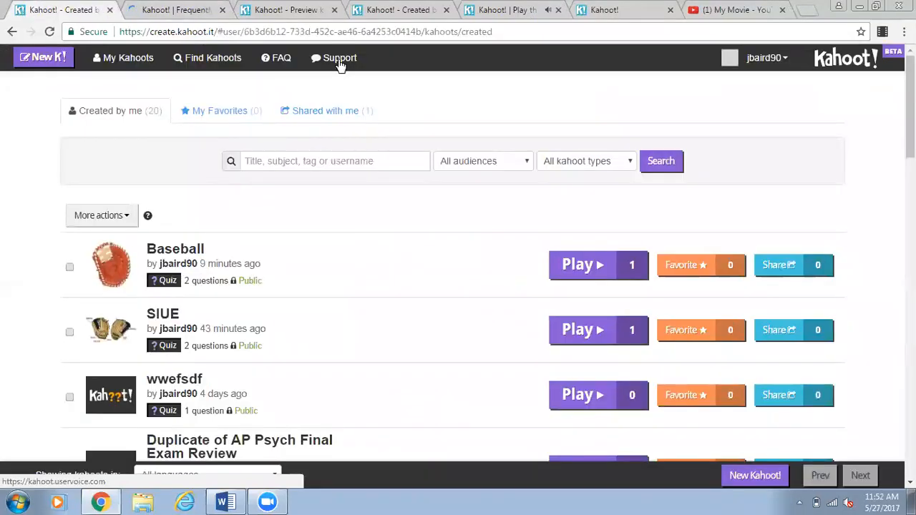